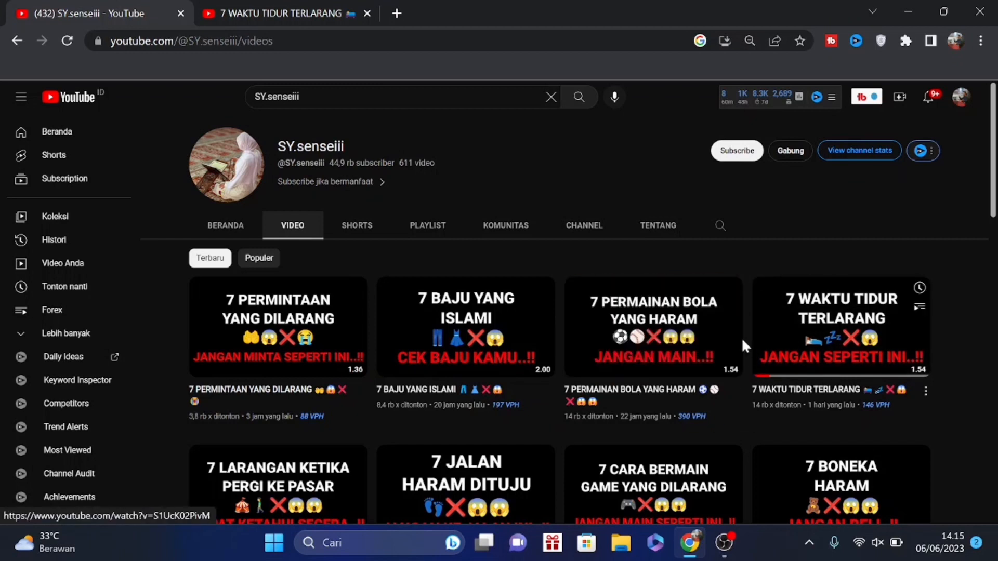
Review the SY.senseiii channel's latest videos and the page of its video 7 WAKTU TIDUR TERLARANG
{"action": "mouse_move", "coordinate": [735, 333]}
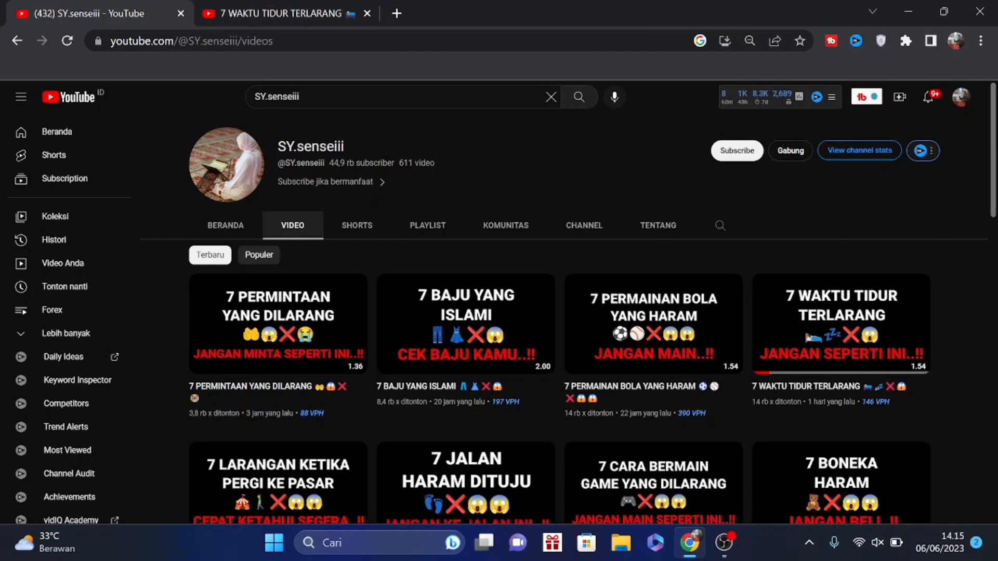
{"action": "scroll", "coordinate": [995, 155], "scroll_direction": "down", "scroll_amount": 5}
{"action": "scroll", "coordinate": [994, 155], "scroll_direction": "up", "scroll_amount": 5}
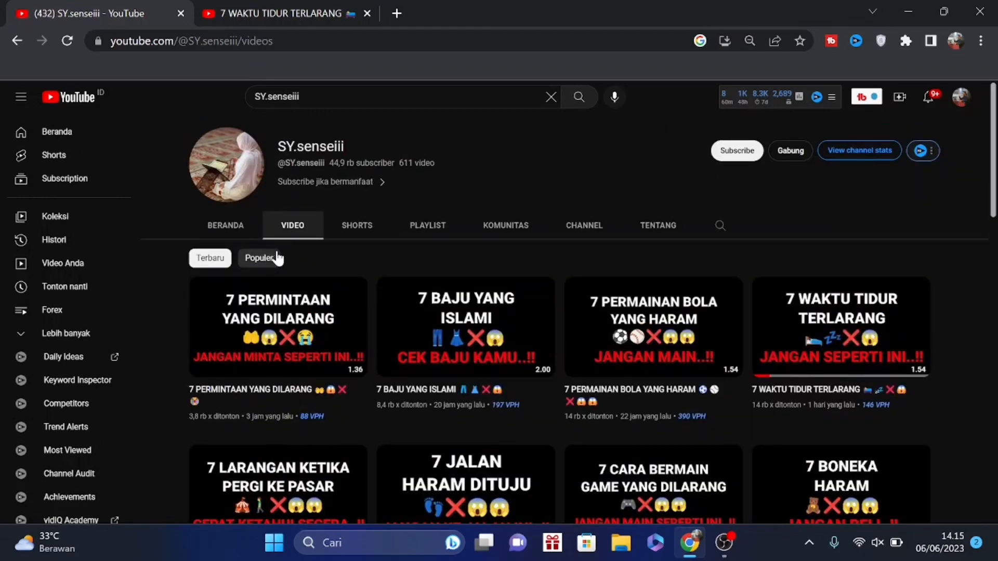
{"action": "scroll", "coordinate": [742, 391], "scroll_direction": "down", "scroll_amount": 3}
{"action": "scroll", "coordinate": [746, 383], "scroll_direction": "up", "scroll_amount": 3}
{"action": "mouse_move", "coordinate": [873, 364]}
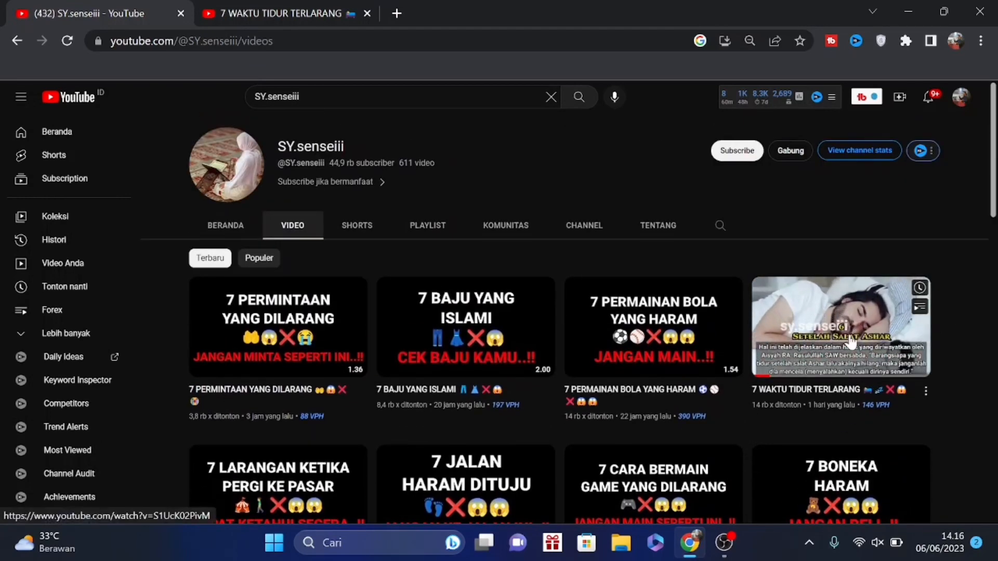
{"action": "left_click", "coordinate": [277, 15]}
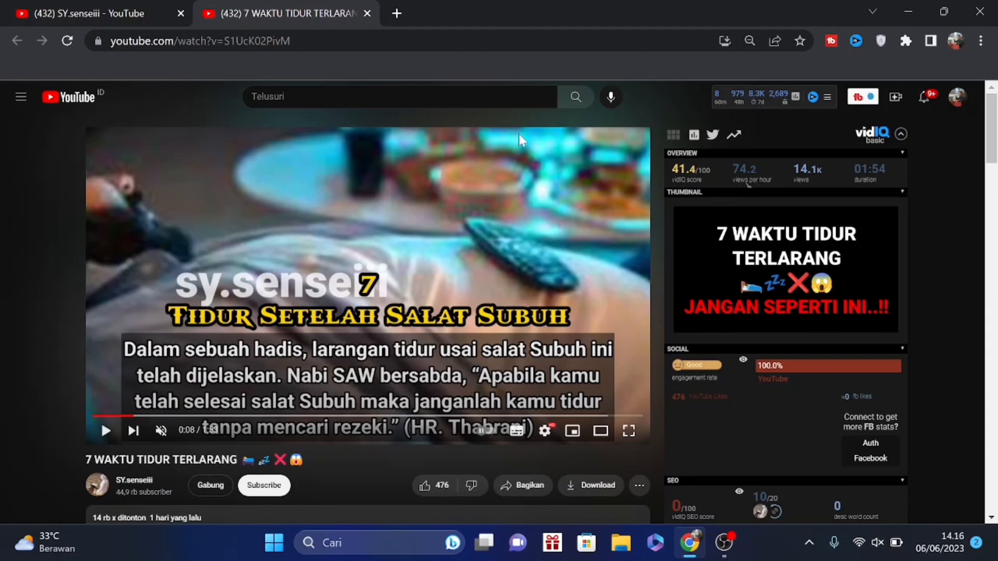
{"action": "scroll", "coordinate": [461, 163], "scroll_direction": "down", "scroll_amount": 5}
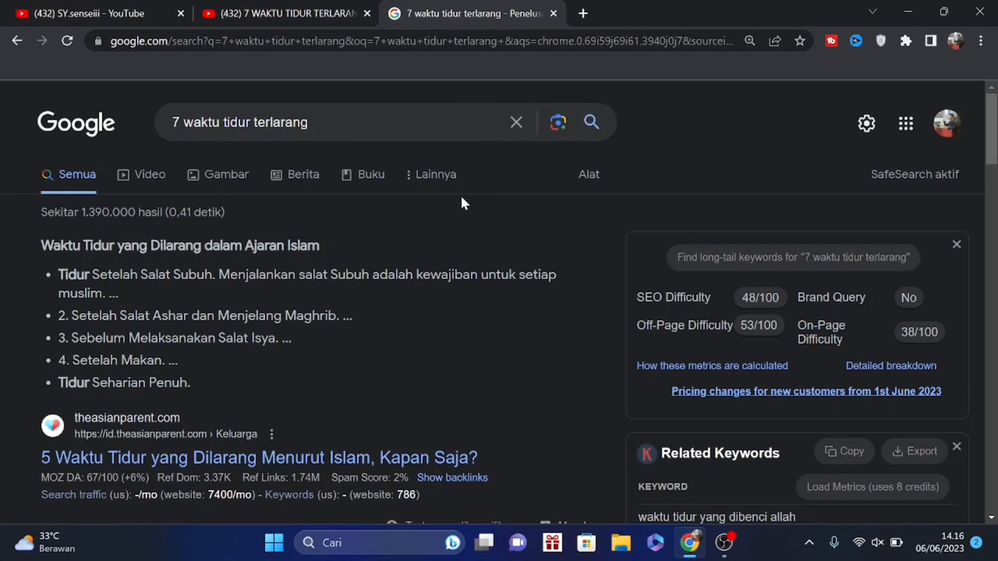
Look through the Google results for "7 waktu tidur terlarang" for an article to use as source text
{"action": "scroll", "coordinate": [452, 207], "scroll_direction": "down", "scroll_amount": 3}
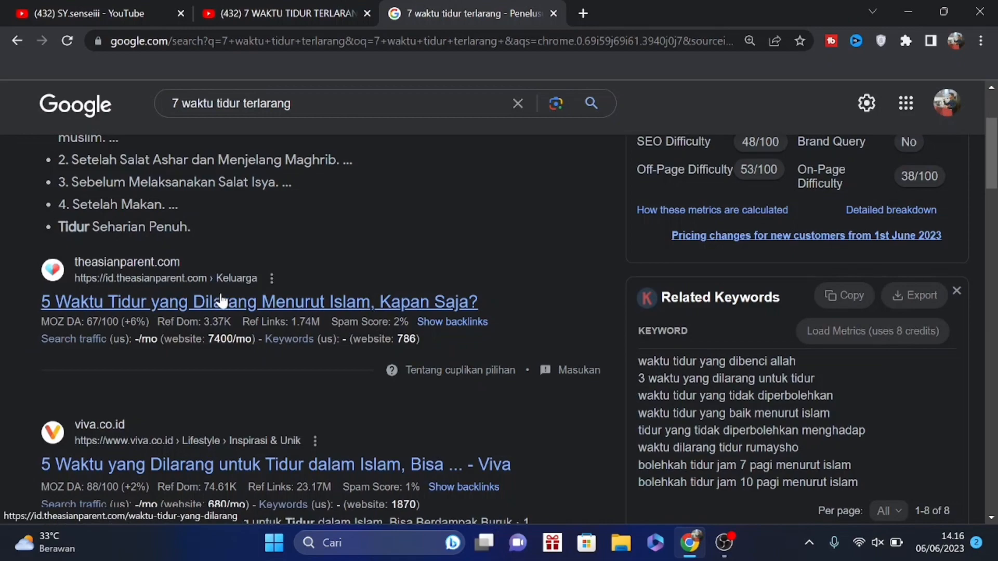
{"action": "scroll", "coordinate": [353, 353], "scroll_direction": "up", "scroll_amount": 1}
{"action": "scroll", "coordinate": [408, 291], "scroll_direction": "up", "scroll_amount": 3}
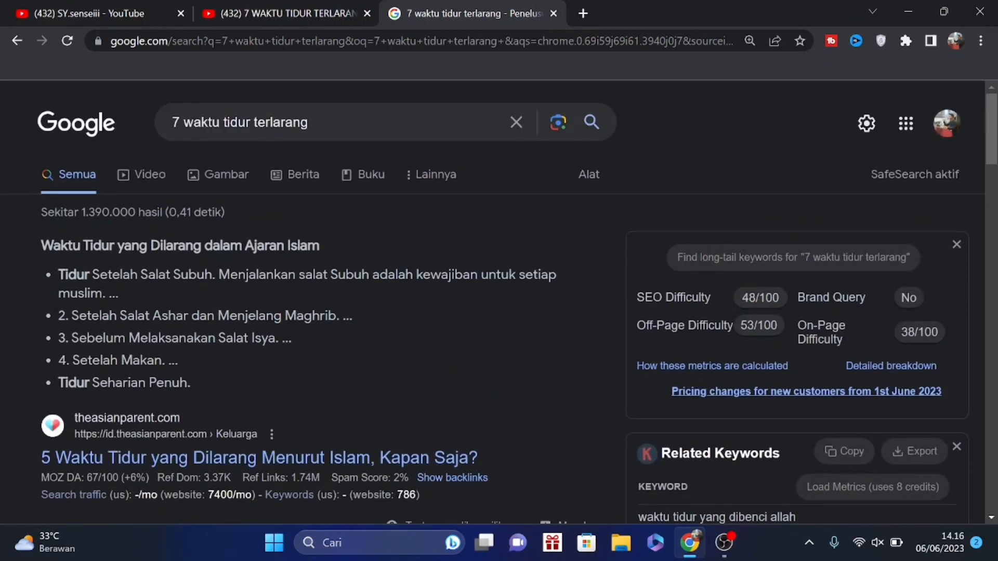
{"action": "scroll", "coordinate": [419, 260], "scroll_direction": "down", "scroll_amount": 6}
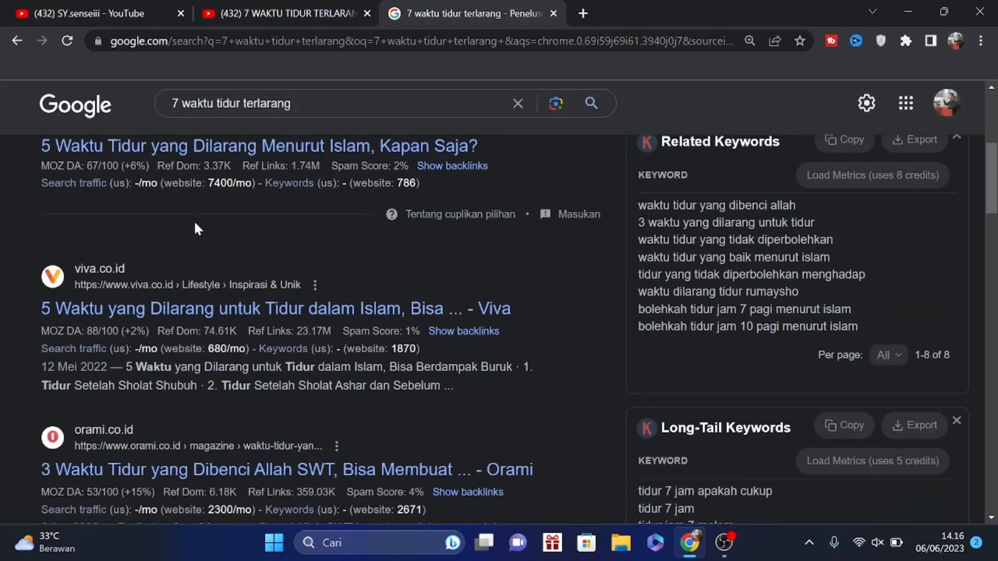
{"action": "scroll", "coordinate": [278, 249], "scroll_direction": "up", "scroll_amount": 3}
{"action": "scroll", "coordinate": [432, 297], "scroll_direction": "down", "scroll_amount": 5}
{"action": "scroll", "coordinate": [431, 298], "scroll_direction": "up", "scroll_amount": 1}
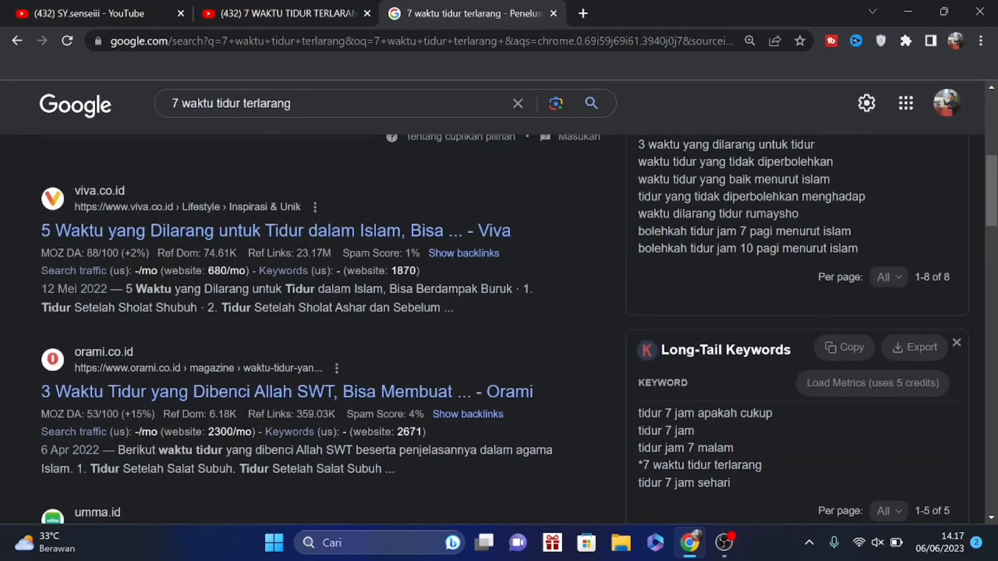
{"action": "scroll", "coordinate": [463, 262], "scroll_direction": "down", "scroll_amount": 10}
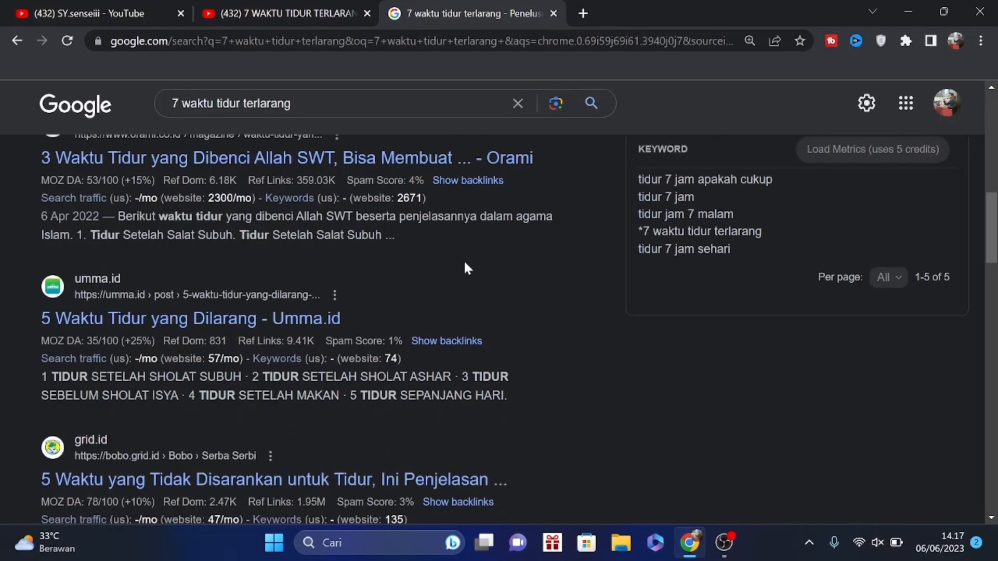
{"action": "scroll", "coordinate": [481, 423], "scroll_direction": "up", "scroll_amount": 7}
{"action": "scroll", "coordinate": [482, 421], "scroll_direction": "up", "scroll_amount": 6}
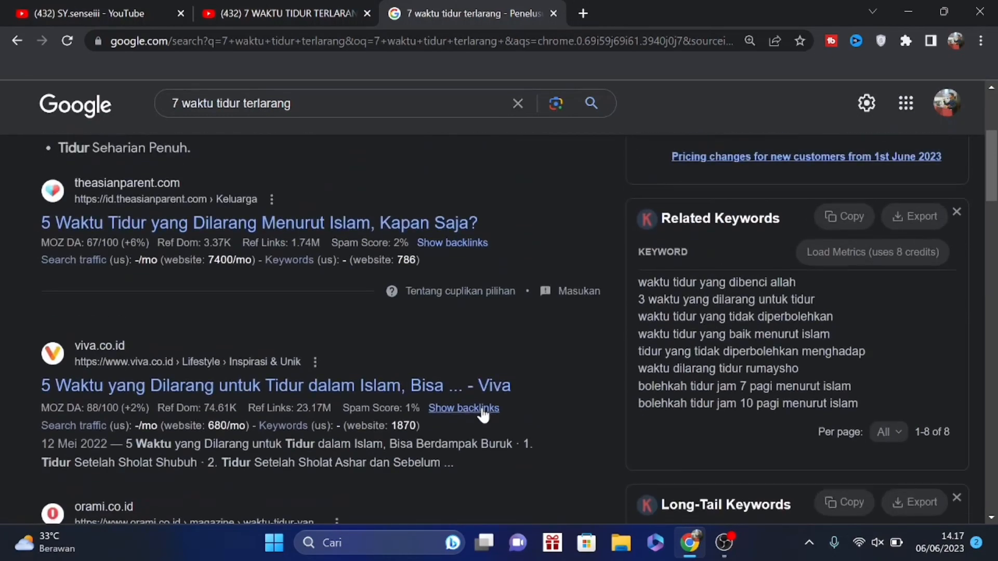
{"action": "scroll", "coordinate": [482, 416], "scroll_direction": "down", "scroll_amount": 13}
{"action": "scroll", "coordinate": [481, 414], "scroll_direction": "up", "scroll_amount": 3}
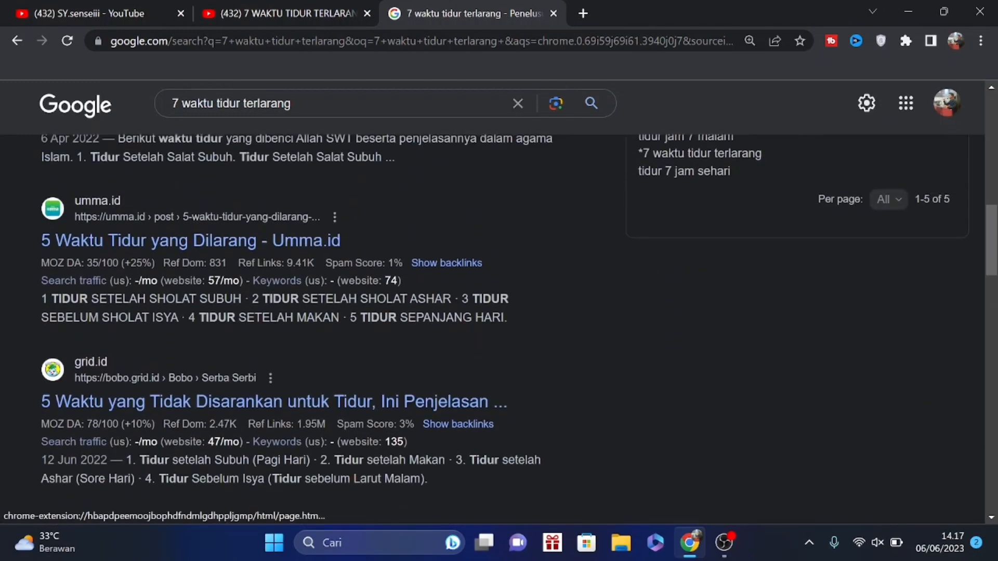
Open the Umma.id article "5 Waktu Tidur yang Dilarang" and go to where its body text begins
{"action": "left_click", "coordinate": [275, 242]}
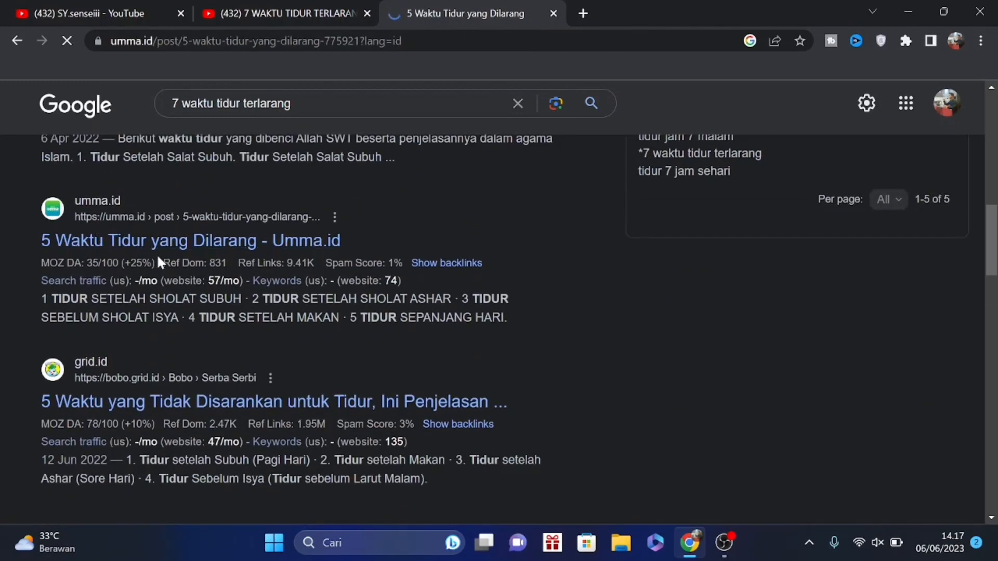
{"action": "scroll", "coordinate": [647, 332], "scroll_direction": "down", "scroll_amount": 15}
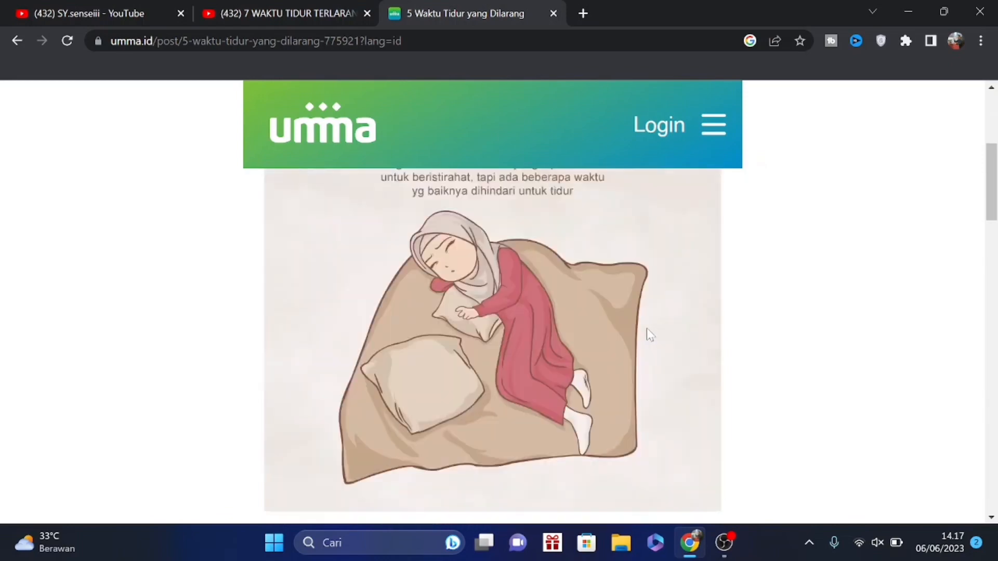
{"action": "scroll", "coordinate": [583, 377], "scroll_direction": "up", "scroll_amount": 3}
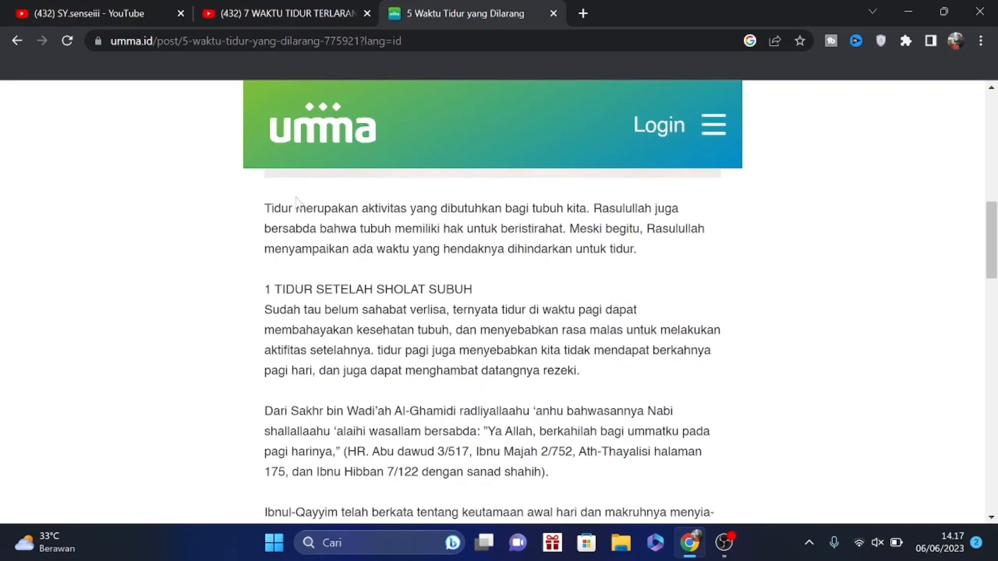
Copy the article text from the introduction through the hadith quotation under "3 TIDUR SEBELUM SHOLAT ISYA"
{"action": "left_click_drag", "start_coordinate": [264, 207], "coordinate": [691, 298]}
{"action": "scroll", "coordinate": [522, 273], "scroll_direction": "down", "scroll_amount": 5}
{"action": "scroll", "coordinate": [623, 292], "scroll_direction": "up", "scroll_amount": 5}
{"action": "scroll", "coordinate": [618, 302], "scroll_direction": "down", "scroll_amount": 10}
{"action": "scroll", "coordinate": [624, 279], "scroll_direction": "up", "scroll_amount": 4}
{"action": "scroll", "coordinate": [627, 281], "scroll_direction": "down", "scroll_amount": 3}
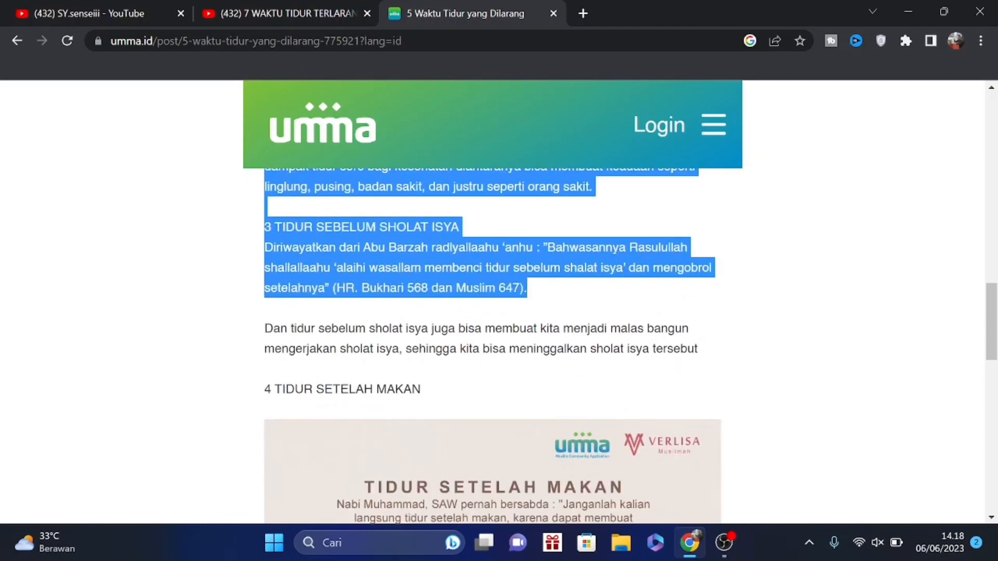
{"action": "right_click", "coordinate": [446, 251]}
{"action": "left_click", "coordinate": [512, 268]}
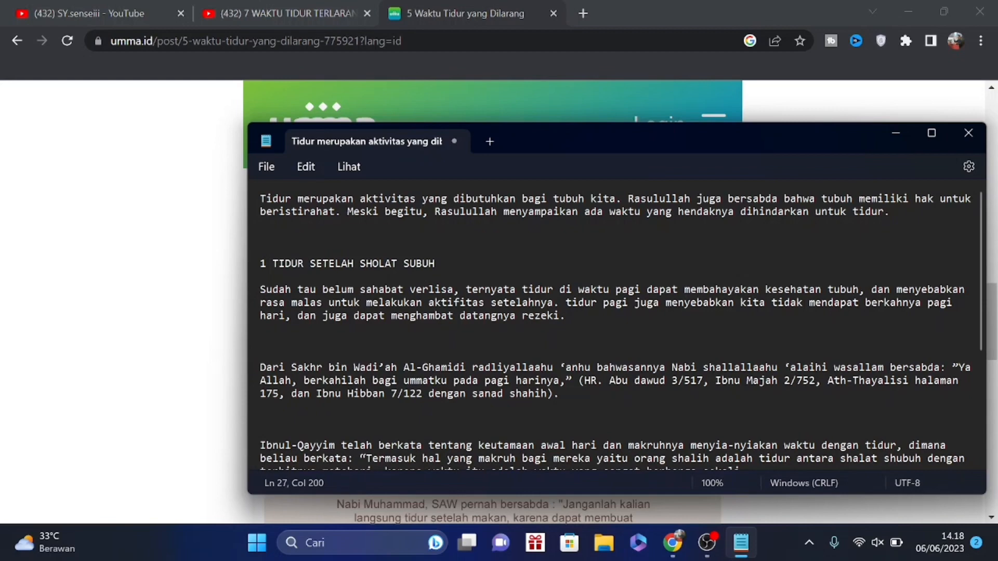
Examine the article text pasted in Notepad, from the introduction and first heading through the section on sleeping after Ashar
{"action": "scroll", "coordinate": [617, 328], "scroll_direction": "down", "scroll_amount": 4}
{"action": "scroll", "coordinate": [616, 327], "scroll_direction": "up", "scroll_amount": 5}
{"action": "left_click_drag", "start_coordinate": [265, 199], "coordinate": [294, 238]}
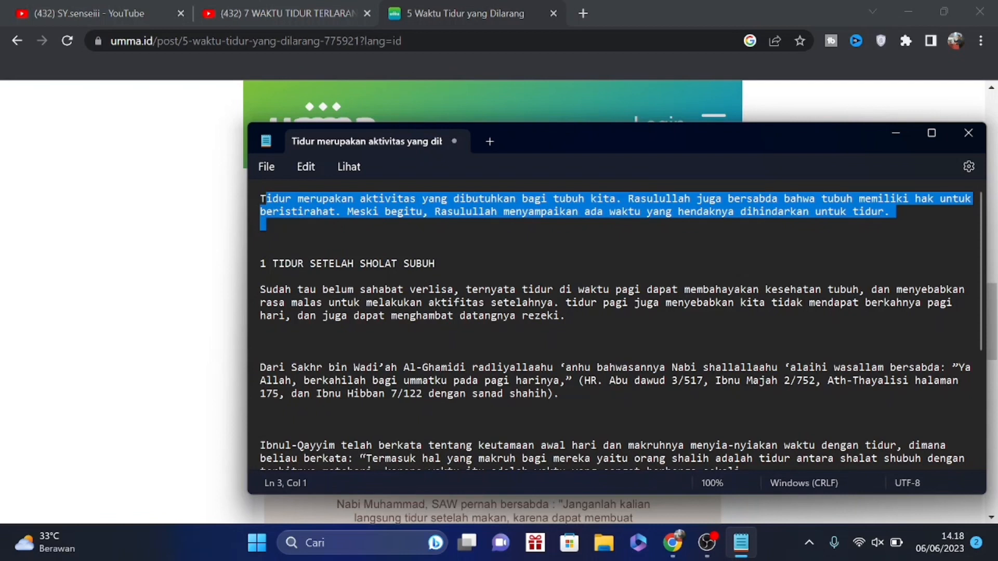
{"action": "left_click", "coordinate": [260, 276]}
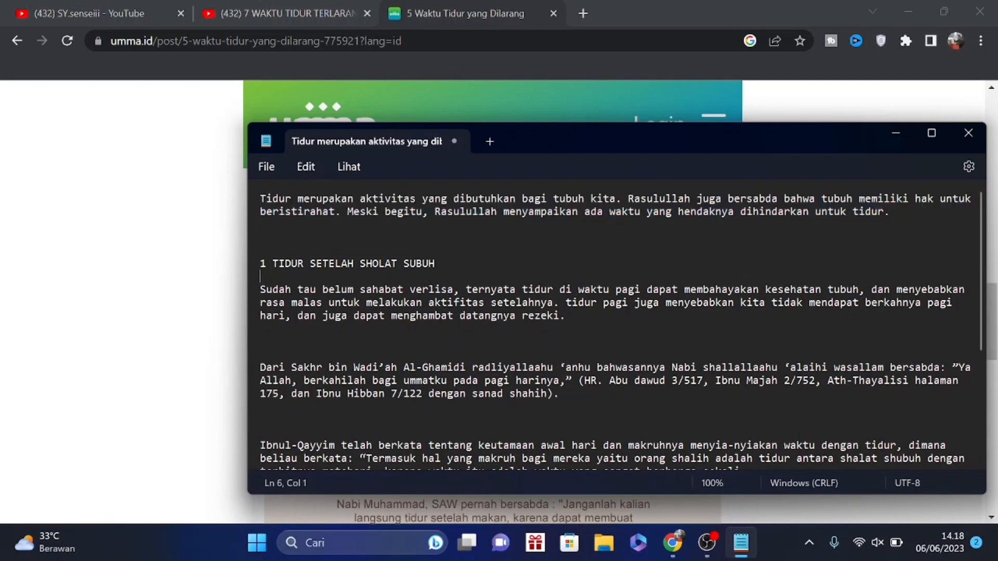
{"action": "left_click", "coordinate": [253, 199]}
{"action": "left_click", "coordinate": [260, 237]}
{"action": "left_click_drag", "start_coordinate": [260, 199], "coordinate": [430, 272]}
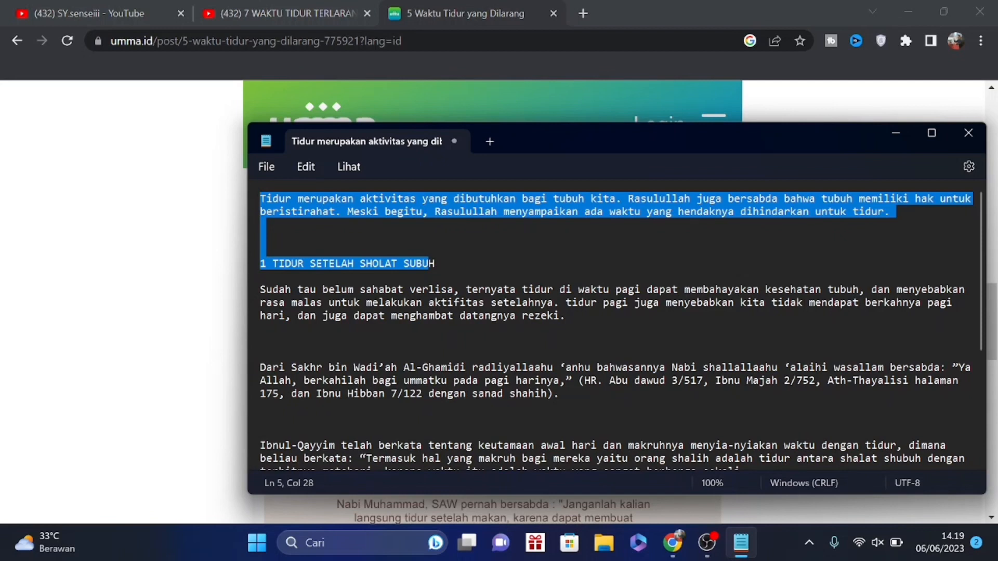
{"action": "left_click", "coordinate": [553, 303]}
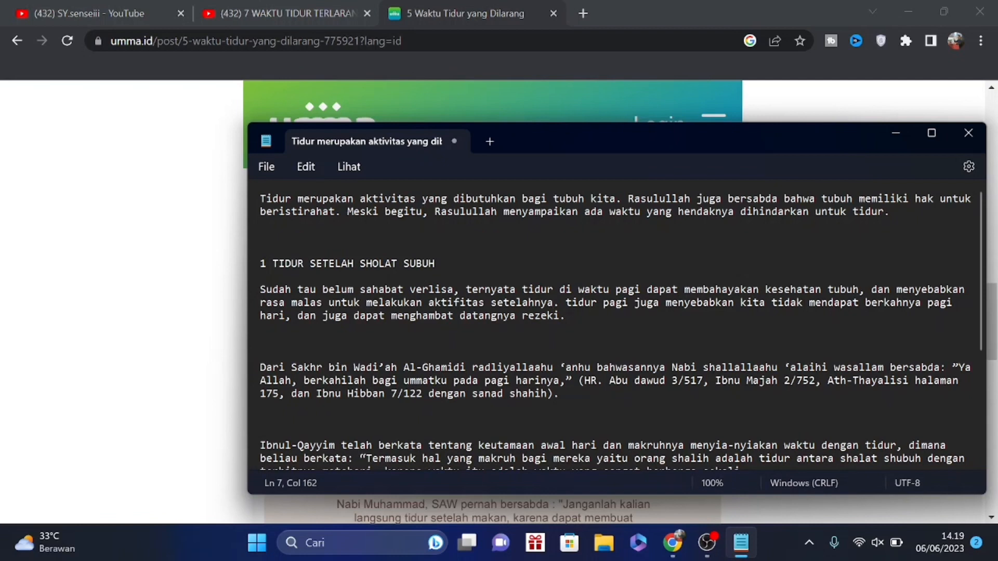
{"action": "scroll", "coordinate": [615, 327], "scroll_direction": "down", "scroll_amount": 4}
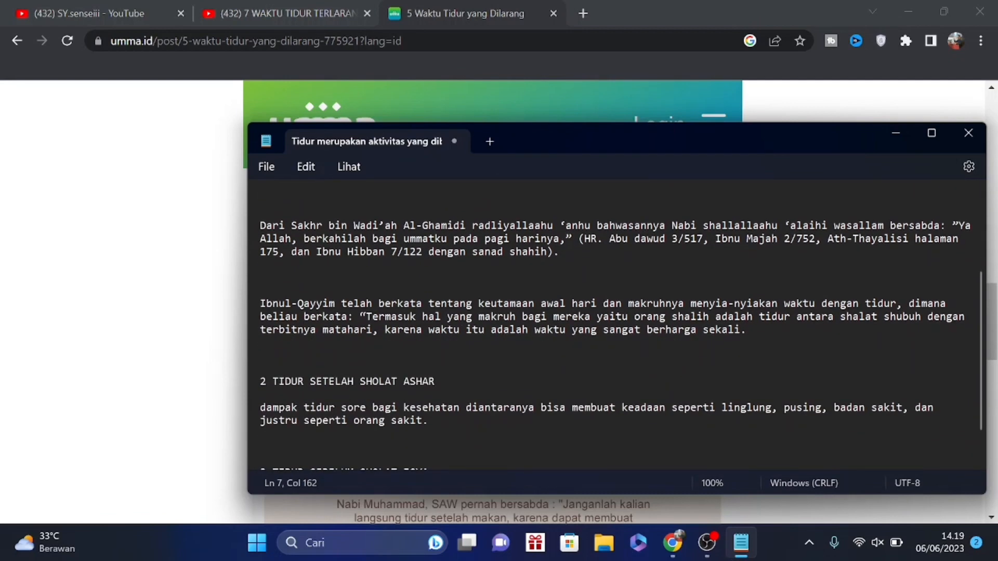
{"action": "scroll", "coordinate": [614, 327], "scroll_direction": "up", "scroll_amount": 4}
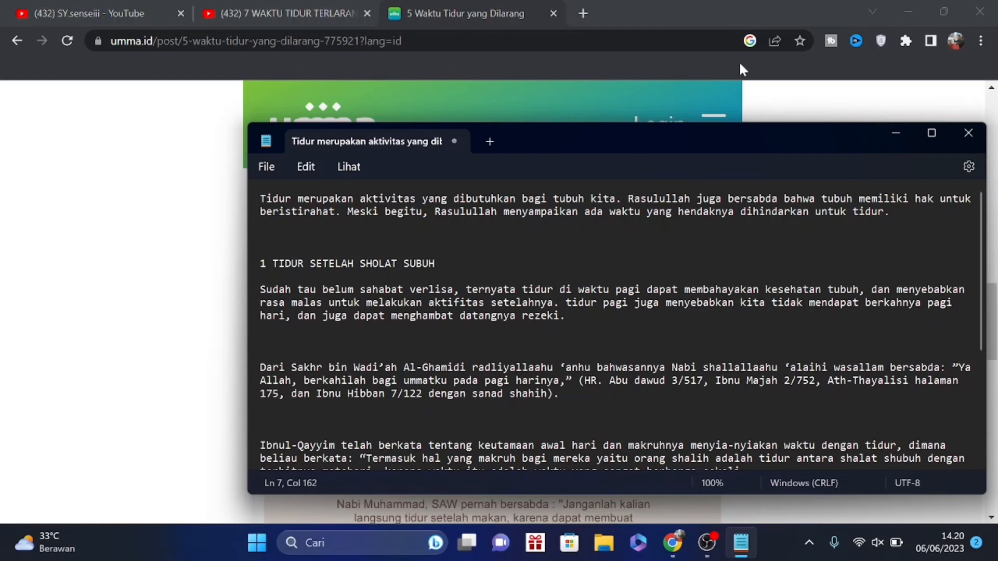
Return to the 7 WAKTU TIDUR TERLARANG video in the browser and examine its on-screen text layout and page details
{"action": "left_click", "coordinate": [122, 5]}
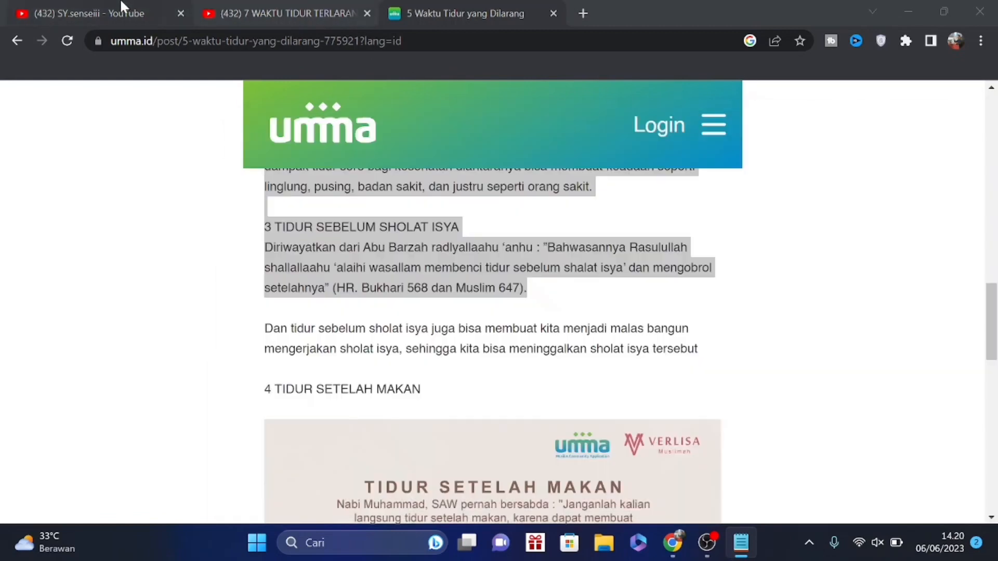
{"action": "left_click", "coordinate": [298, 13]}
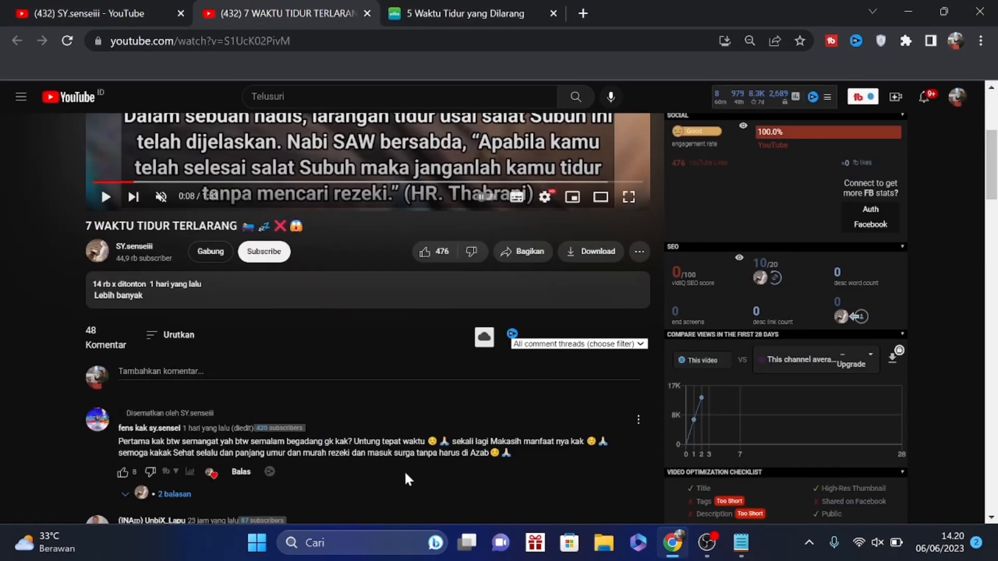
{"action": "scroll", "coordinate": [493, 209], "scroll_direction": "up", "scroll_amount": 3}
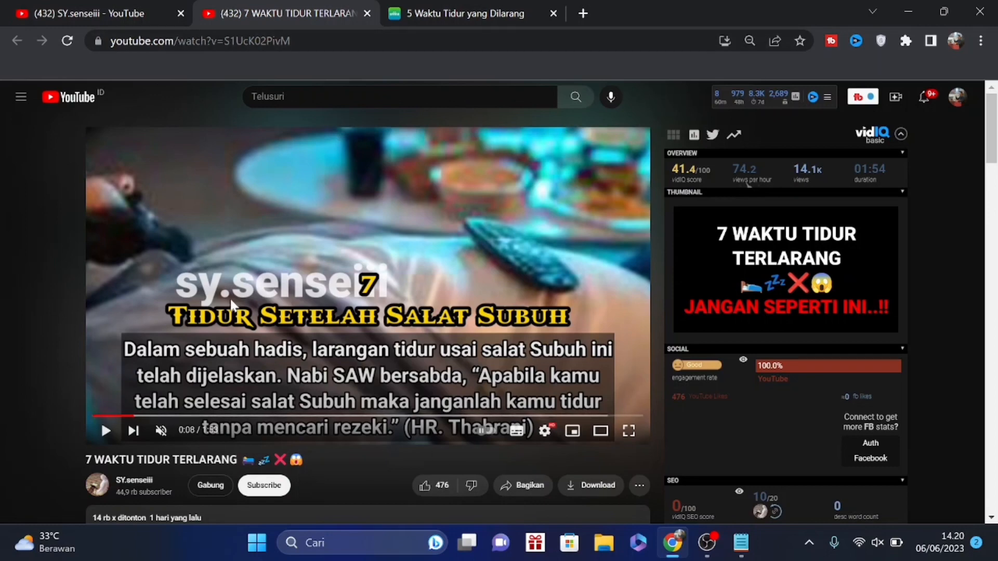
{"action": "scroll", "coordinate": [367, 375], "scroll_direction": "down", "scroll_amount": 3}
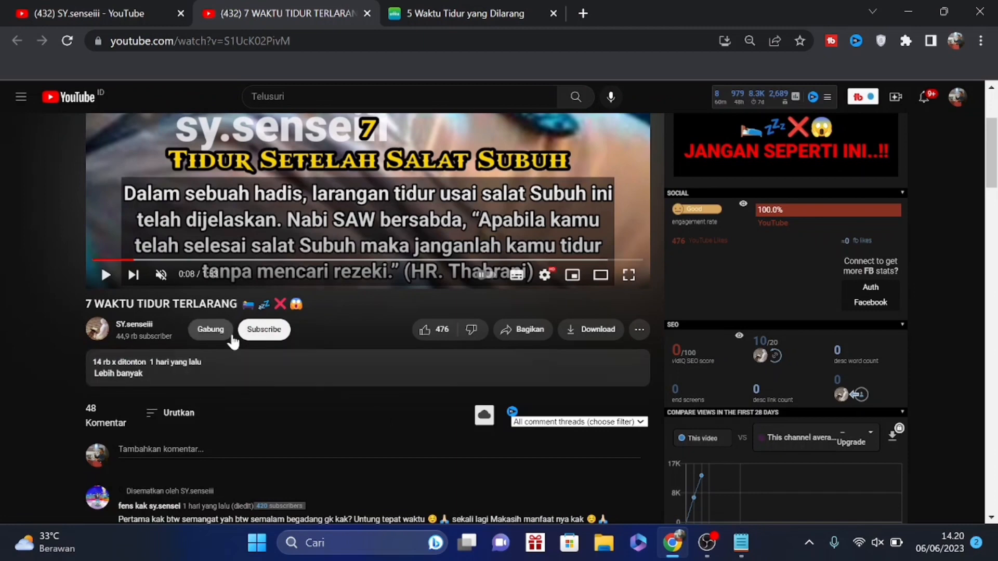
{"action": "scroll", "coordinate": [155, 304], "scroll_direction": "up", "scroll_amount": 3}
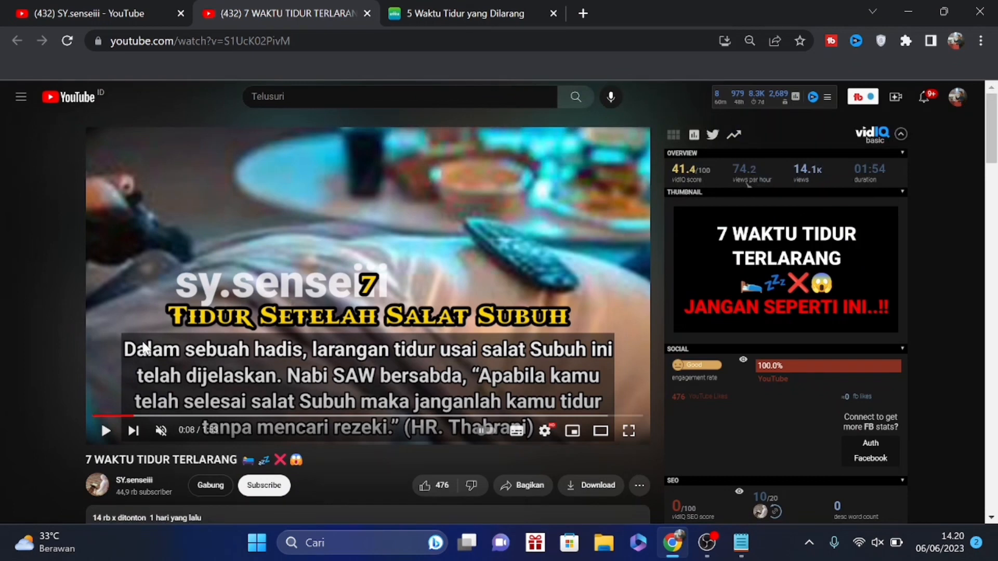
Open Canva in a new browser tab and create a blank YouTube thumbnail design
{"action": "left_click", "coordinate": [582, 14]}
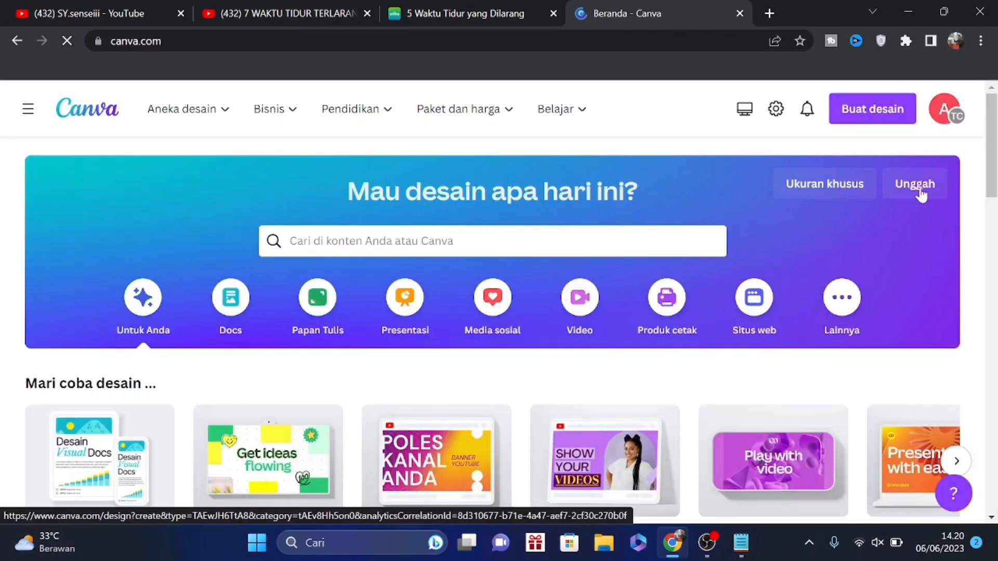
{"action": "left_click", "coordinate": [894, 117]}
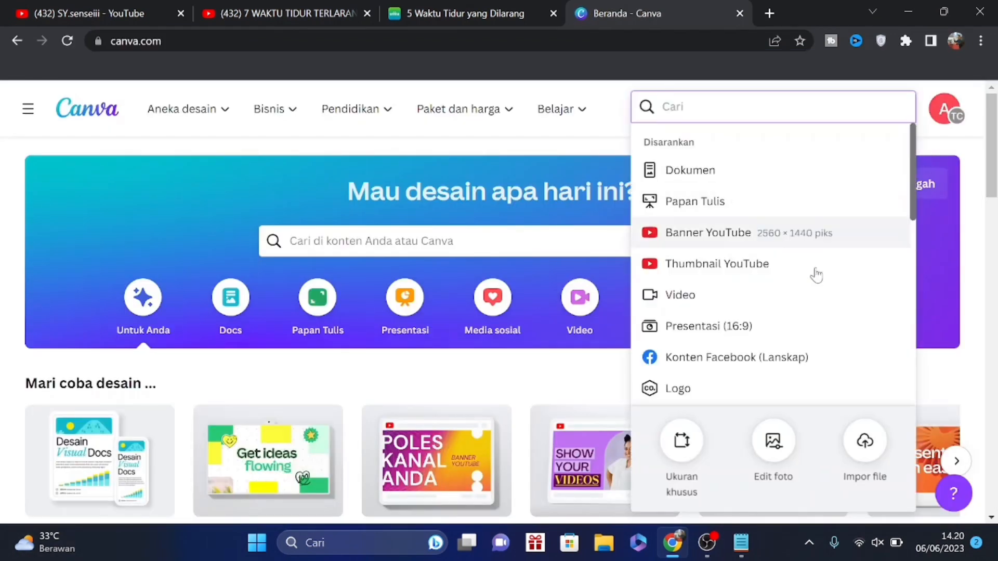
{"action": "left_click", "coordinate": [738, 264]}
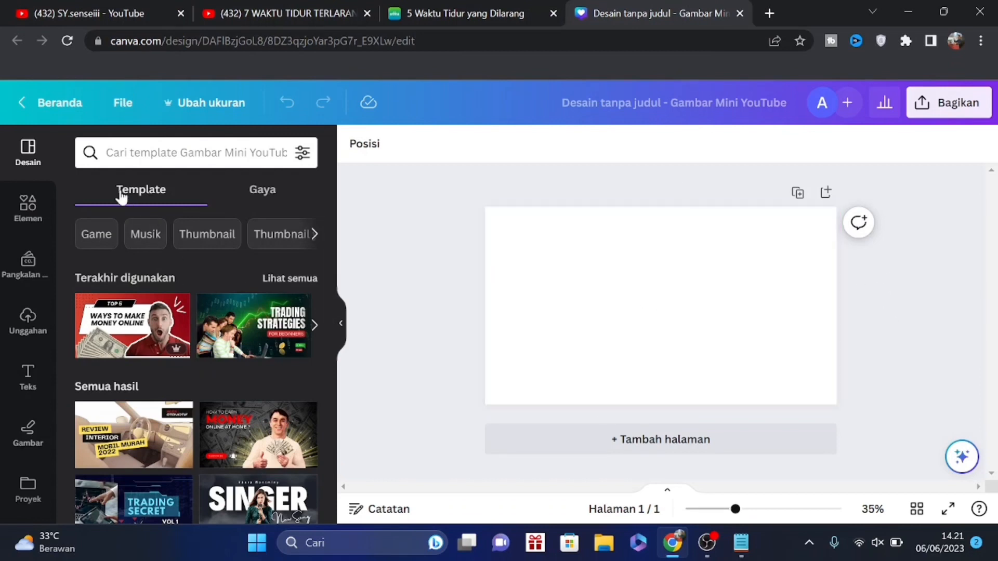
Search the Canva elements for "tidur" after checking the reference video, and show only photo results
{"action": "left_click", "coordinate": [23, 227]}
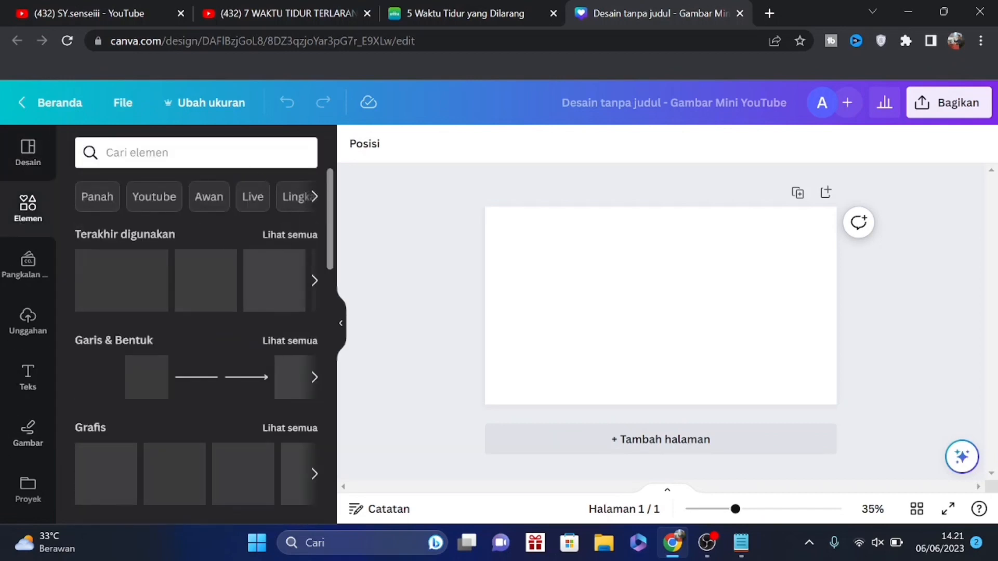
{"action": "left_click", "coordinate": [156, 152]}
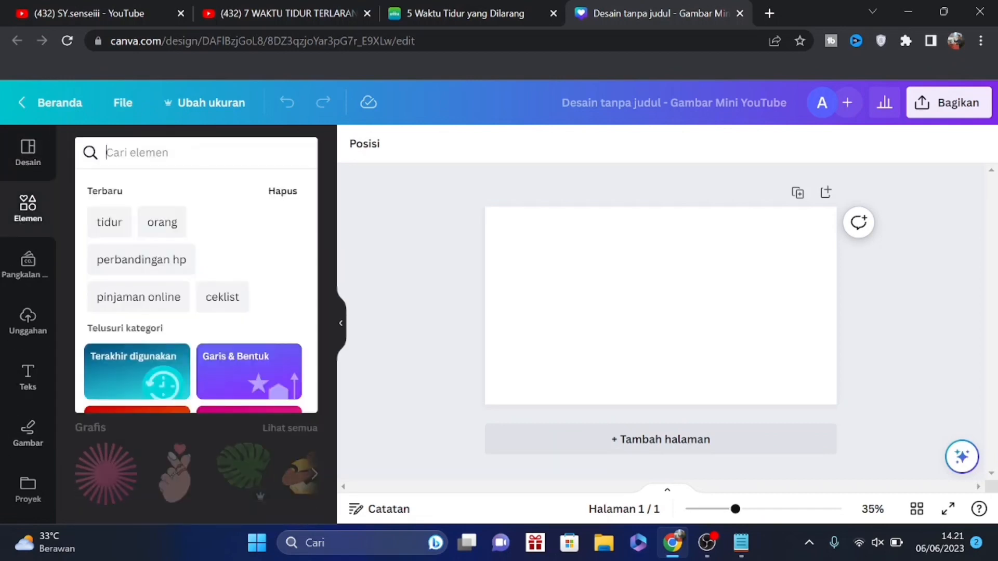
{"action": "left_click", "coordinate": [239, 13]}
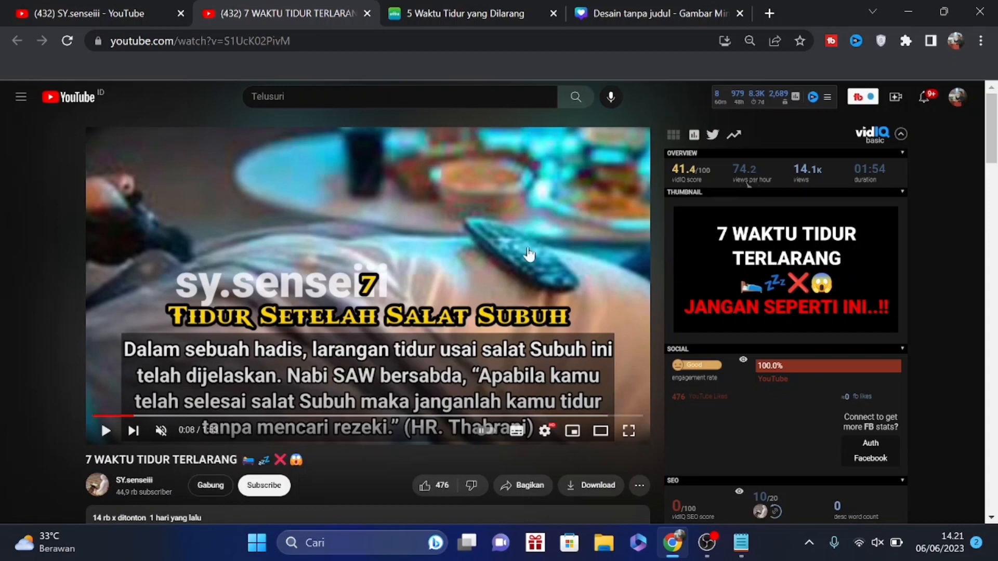
{"action": "left_click", "coordinate": [660, 10]}
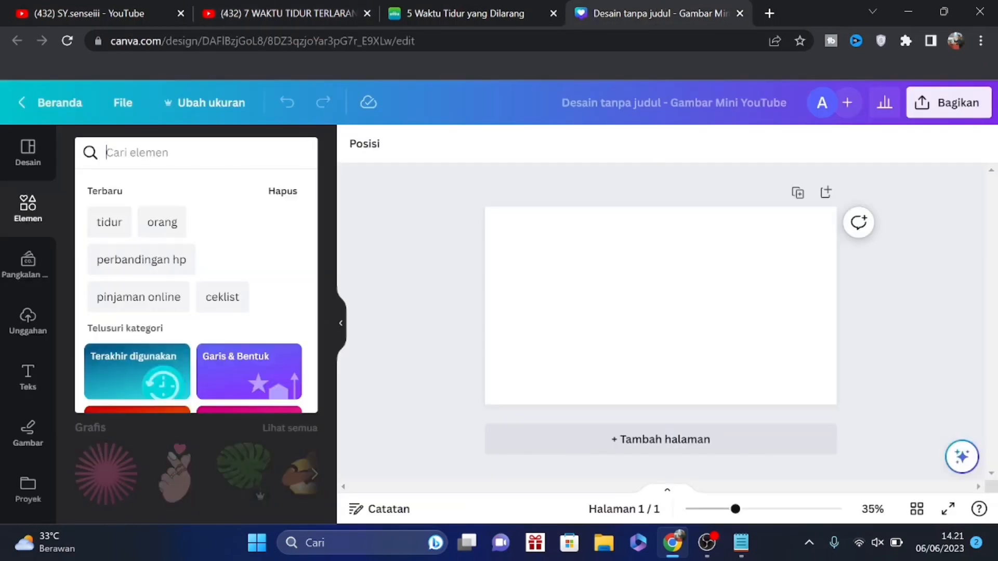
{"action": "type", "text": "tidur"}
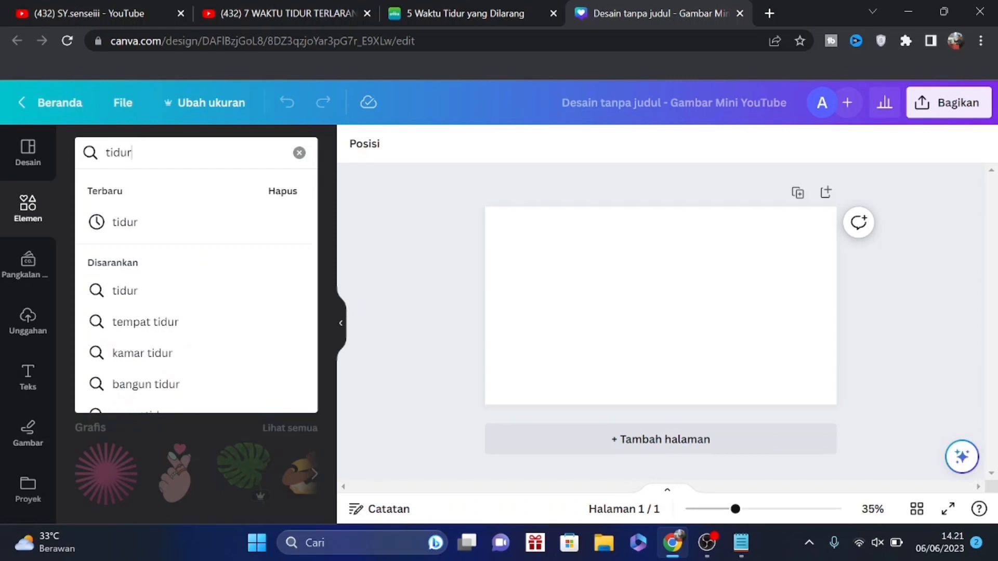
{"action": "key", "text": "Return"}
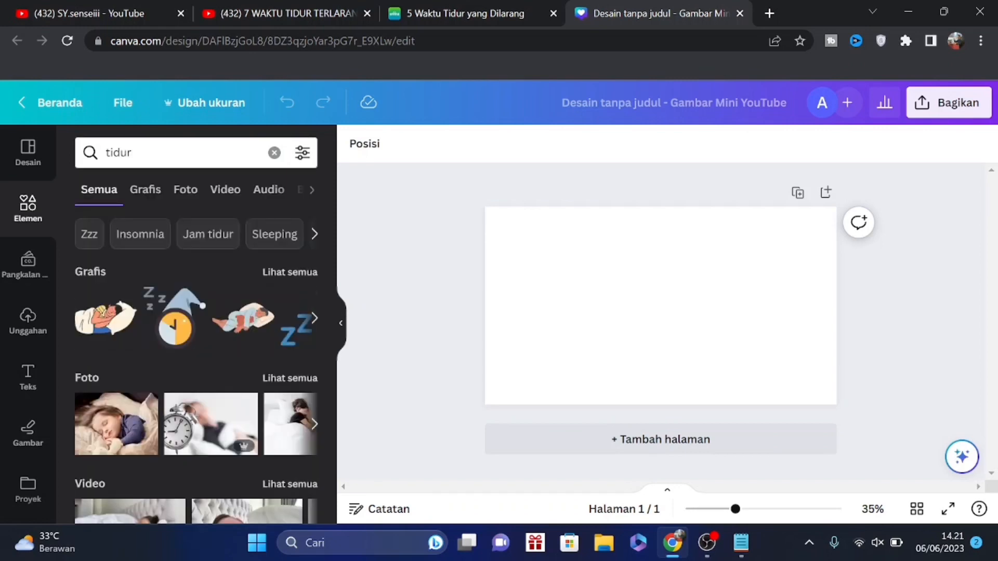
{"action": "left_click", "coordinate": [193, 193]}
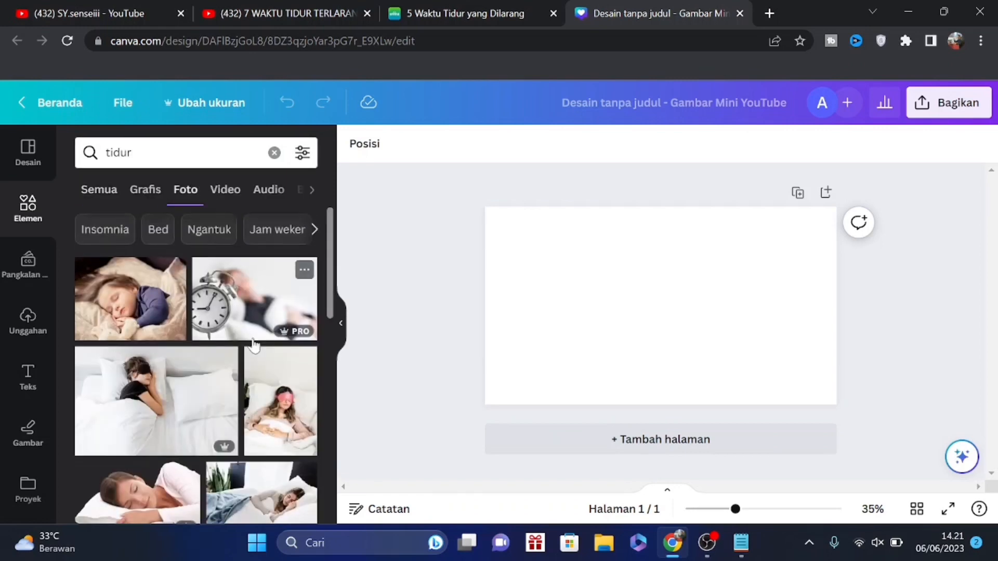
Add the photo of the woman in pink sleeping on a white pillow and enlarge it to fill the page
{"action": "scroll", "coordinate": [249, 353], "scroll_direction": "down", "scroll_amount": 3}
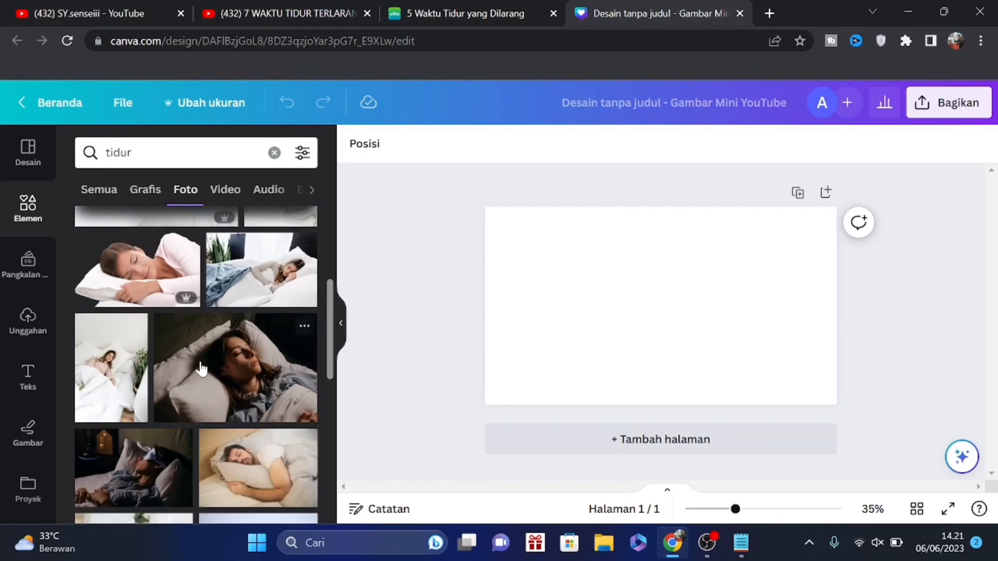
{"action": "scroll", "coordinate": [164, 359], "scroll_direction": "up", "scroll_amount": 3}
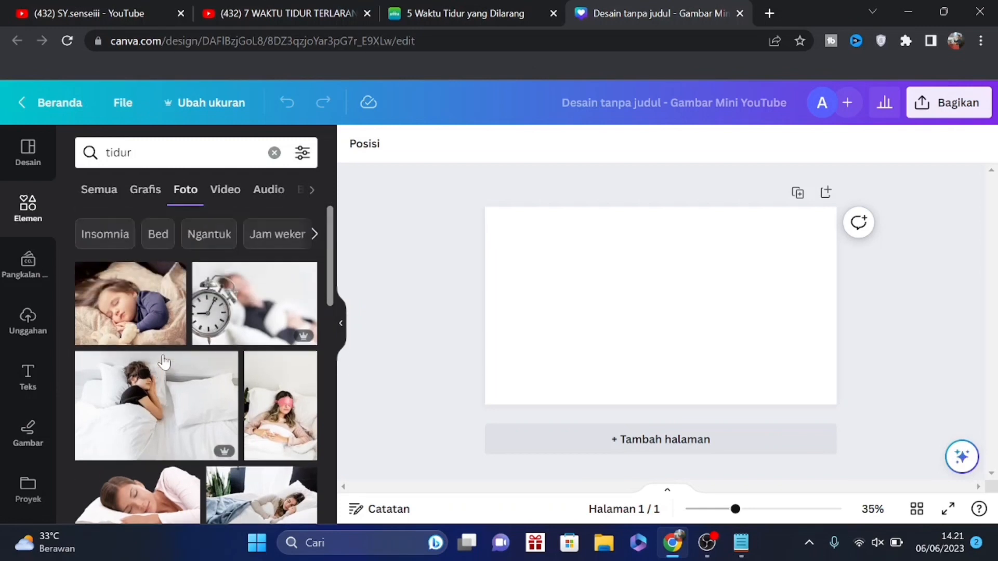
{"action": "scroll", "coordinate": [165, 361], "scroll_direction": "down", "scroll_amount": 3}
{"action": "scroll", "coordinate": [171, 346], "scroll_direction": "up", "scroll_amount": 2}
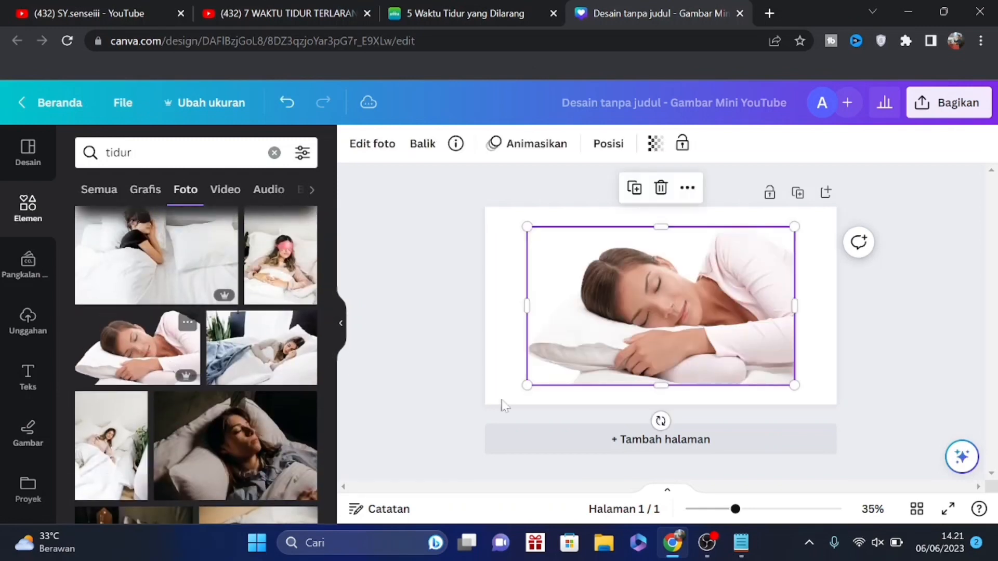
{"action": "left_click", "coordinate": [136, 351]}
{"action": "left_click_drag", "start_coordinate": [527, 227], "coordinate": [483, 208]}
{"action": "left_click_drag", "start_coordinate": [795, 385], "coordinate": [837, 407]}
{"action": "left_click", "coordinate": [917, 367]}
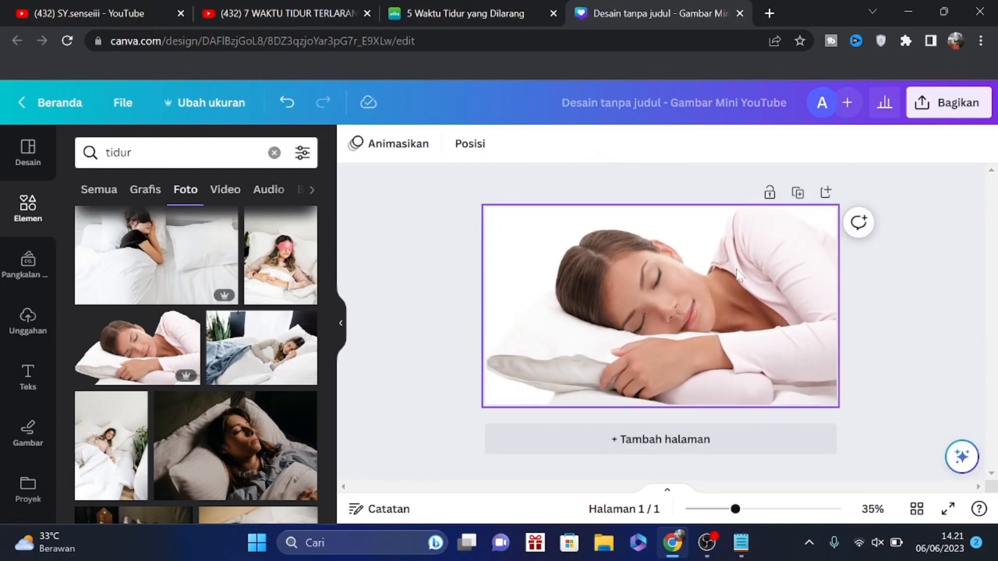
Open the download options for the one-page thumbnail design
{"action": "left_click", "coordinate": [939, 112]}
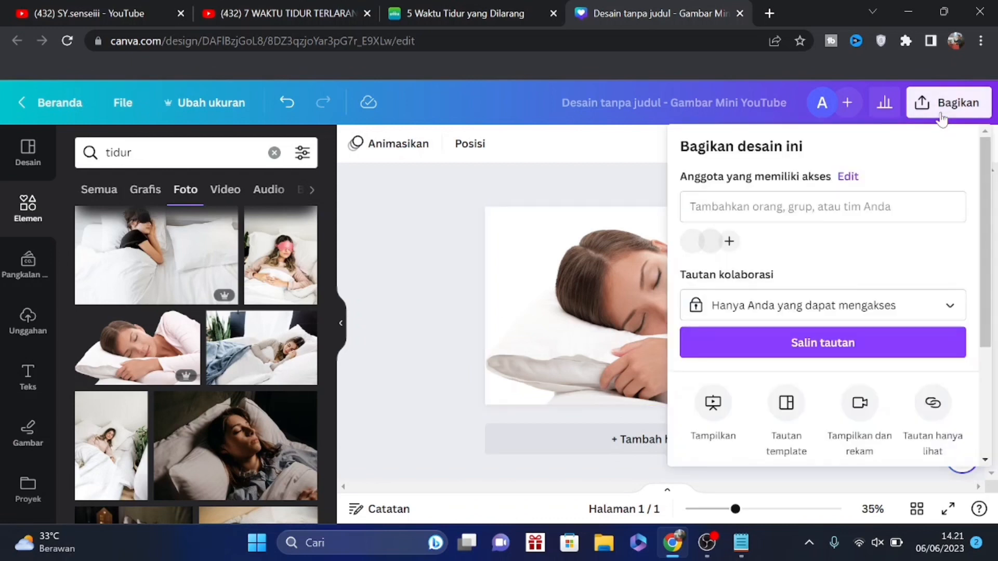
{"action": "scroll", "coordinate": [898, 266], "scroll_direction": "down", "scroll_amount": 3}
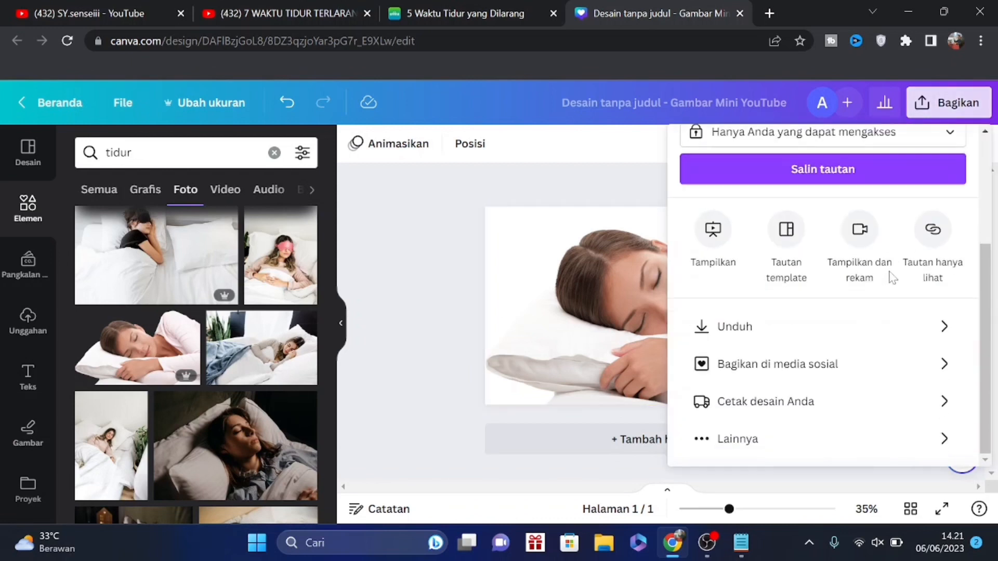
{"action": "left_click", "coordinate": [777, 326]}
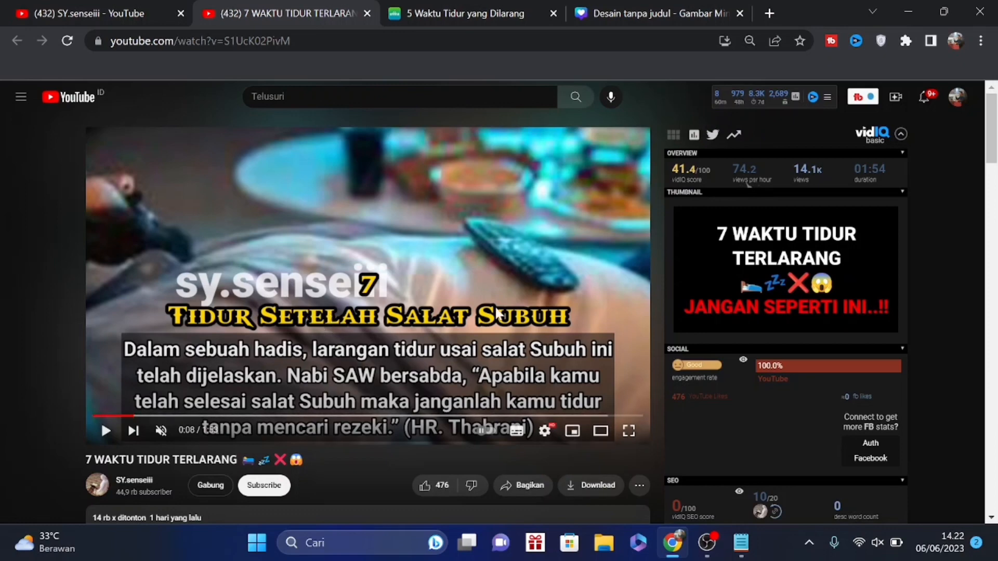
Add a second page and fill it with the photo of the woman sleeping in a black eye mask
{"action": "left_click", "coordinate": [650, 13]}
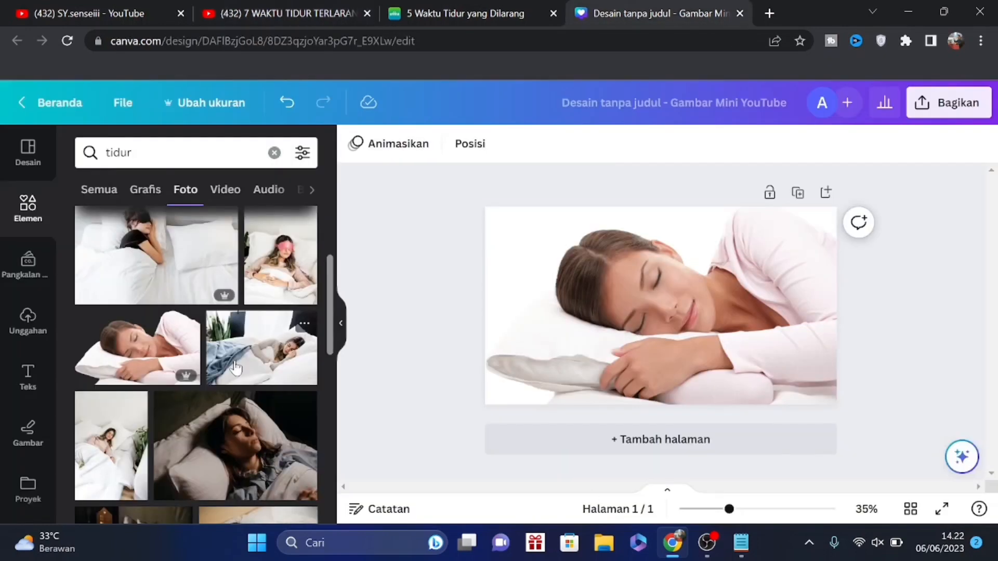
{"action": "left_click", "coordinate": [637, 448]}
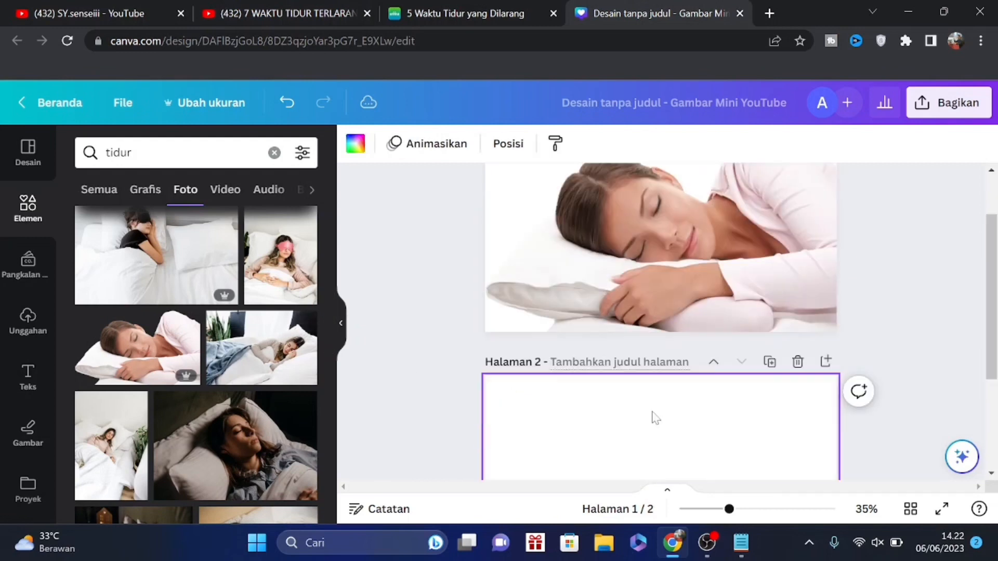
{"action": "scroll", "coordinate": [291, 353], "scroll_direction": "up", "scroll_amount": 3}
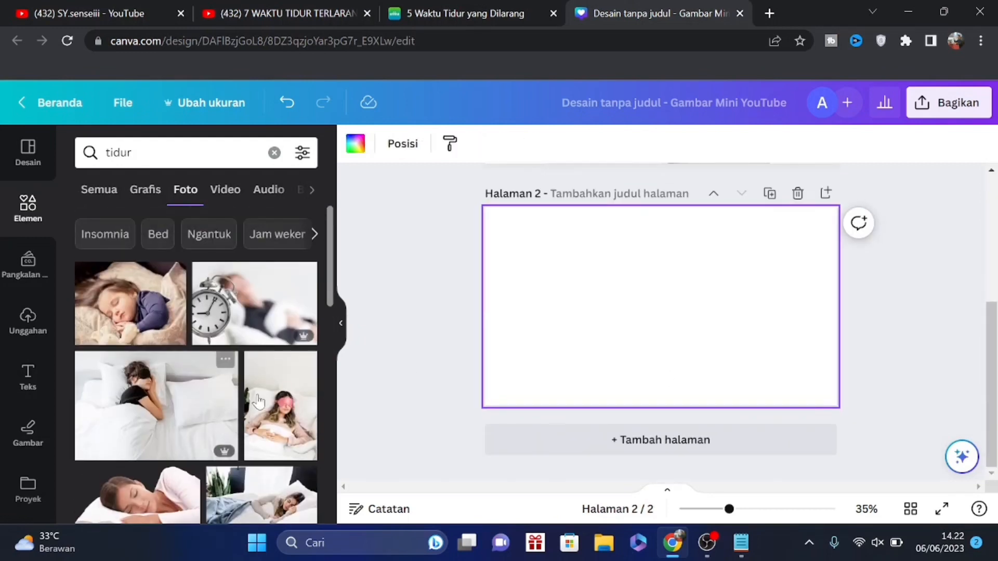
{"action": "left_click", "coordinate": [161, 398]}
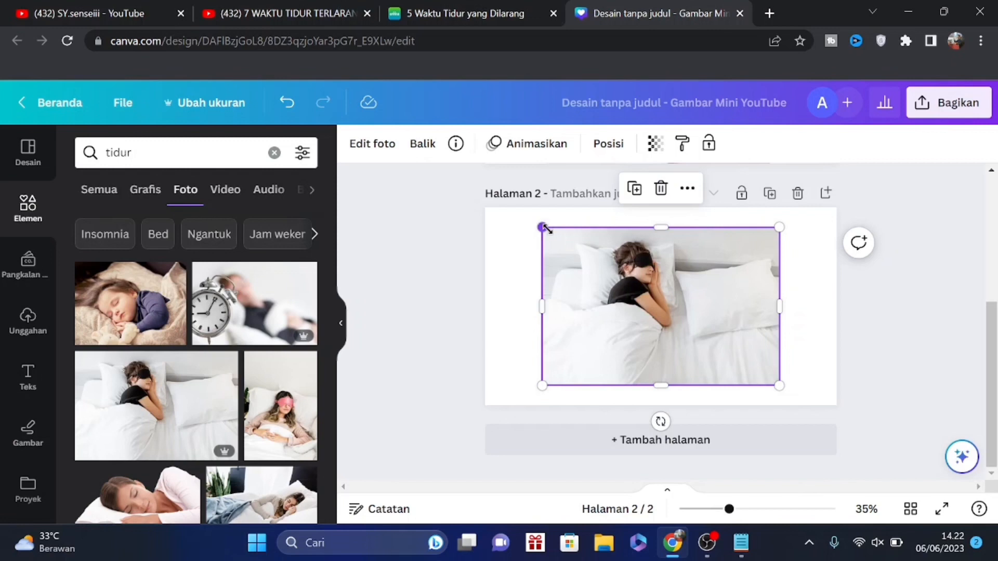
{"action": "left_click_drag", "start_coordinate": [542, 226], "coordinate": [473, 216]}
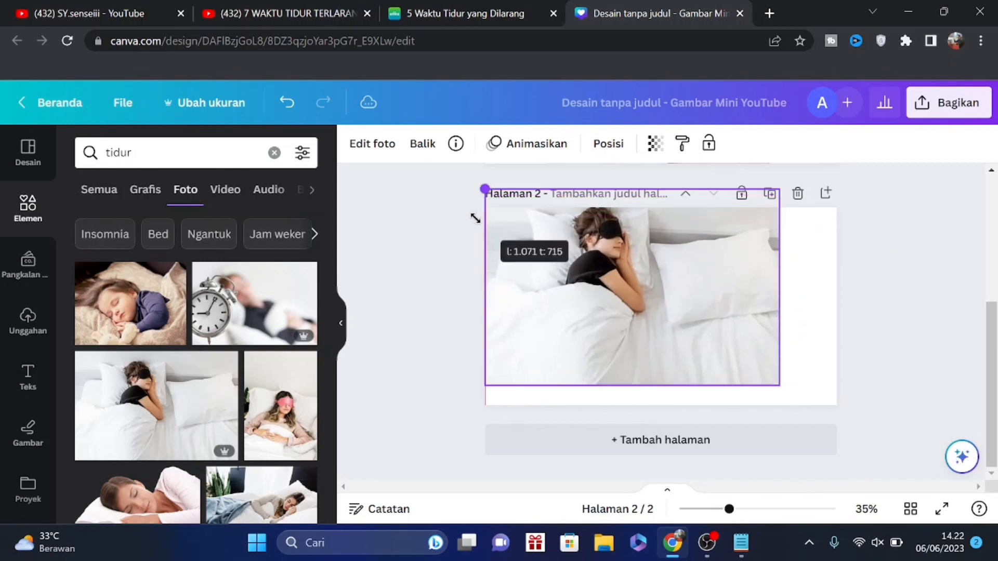
{"action": "left_click_drag", "start_coordinate": [779, 385], "coordinate": [838, 423]}
{"action": "left_click", "coordinate": [892, 384]}
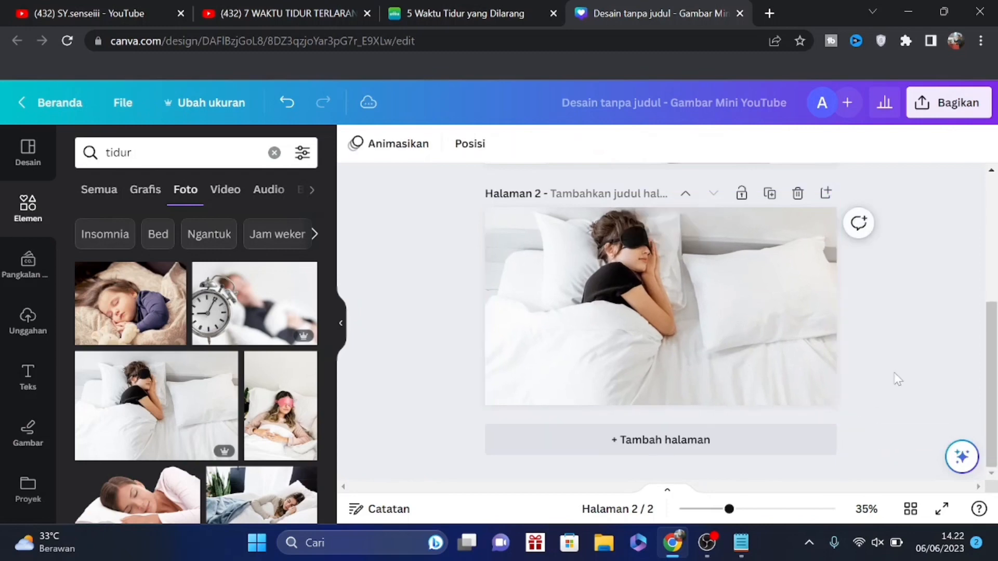
Check the reference video's on-screen text layout, and return to the Canva design to review its pages
{"action": "left_click", "coordinate": [280, 13]}
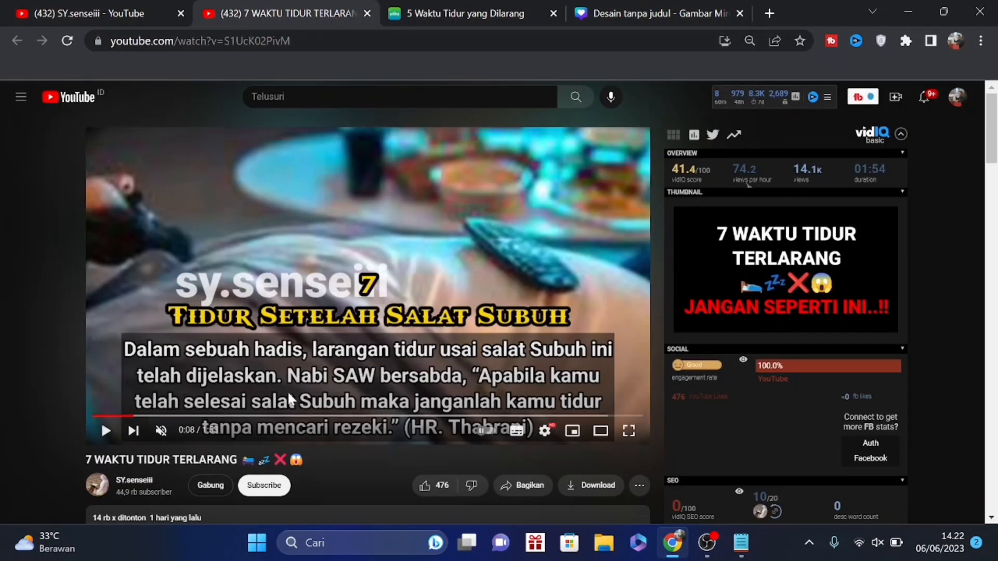
{"action": "left_click", "coordinate": [628, 10]}
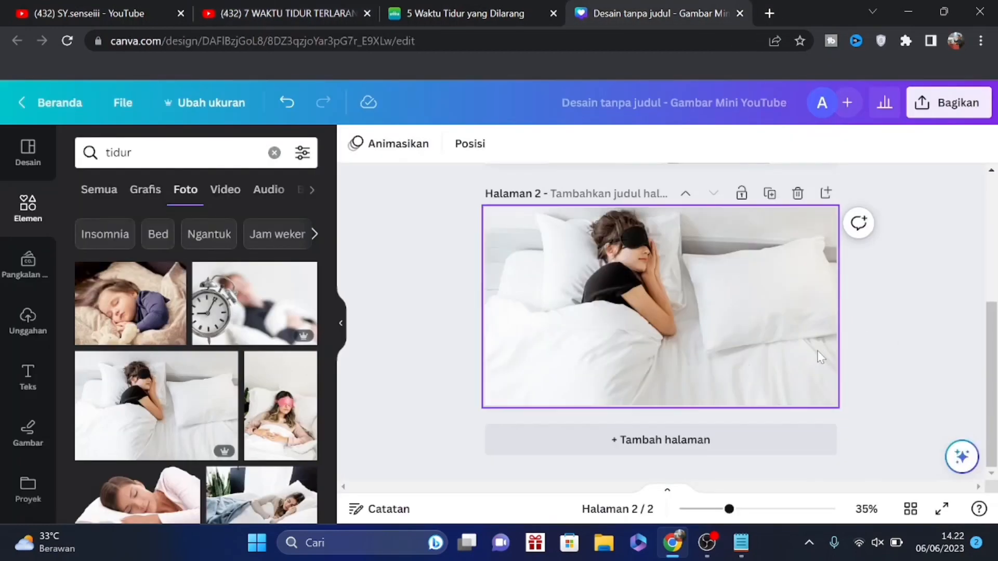
{"action": "scroll", "coordinate": [826, 332], "scroll_direction": "up", "scroll_amount": 5}
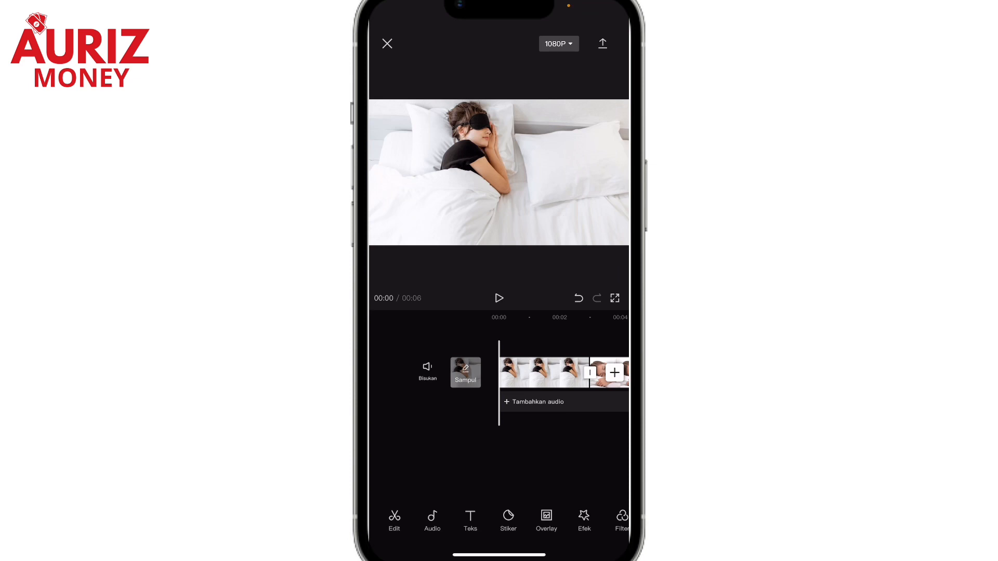
In the CapCut mobile project, extend the first photo clip on the timeline to about 4 seconds
{"action": "left_click_drag", "start_coordinate": [551, 373], "coordinate": [522, 373]}
{"action": "left_click", "coordinate": [480, 373]}
{"action": "left_click", "coordinate": [384, 519]}
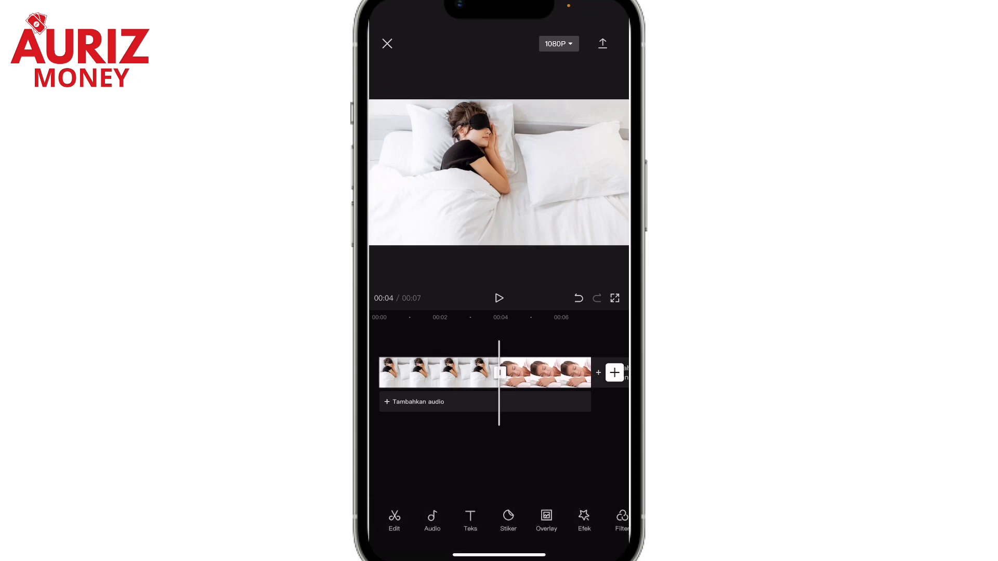
Add the text "7 waktu dilarang tidur" over the eye-mask photo near the start of the timeline
{"action": "left_click_drag", "start_coordinate": [457, 447], "coordinate": [574, 447]}
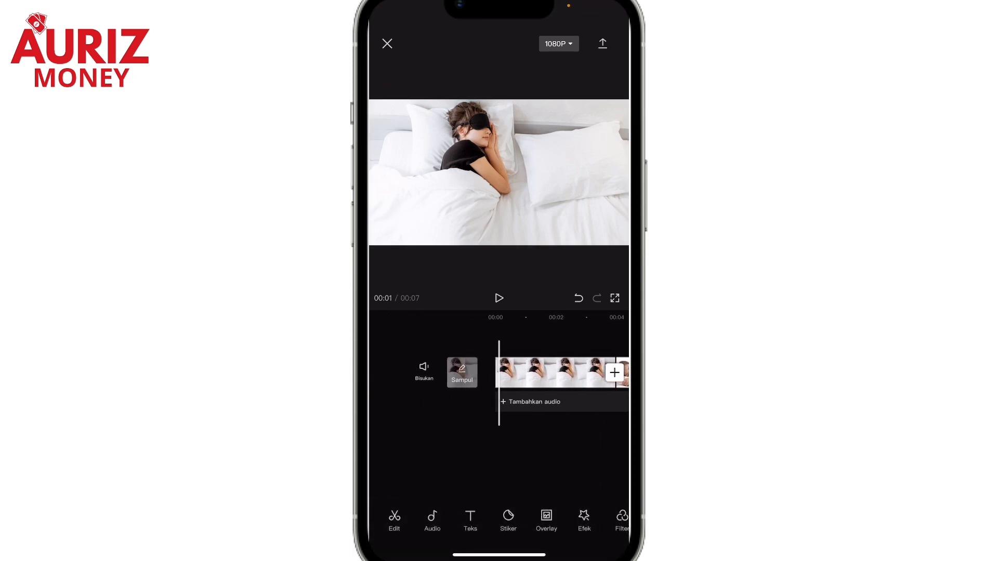
{"action": "left_click", "coordinate": [470, 520]}
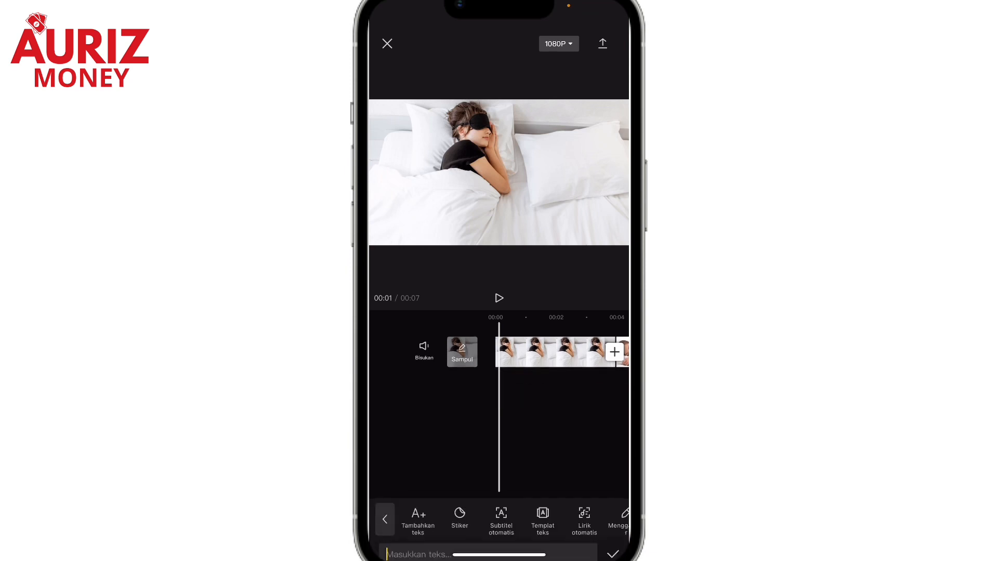
{"action": "left_click", "coordinate": [418, 518]}
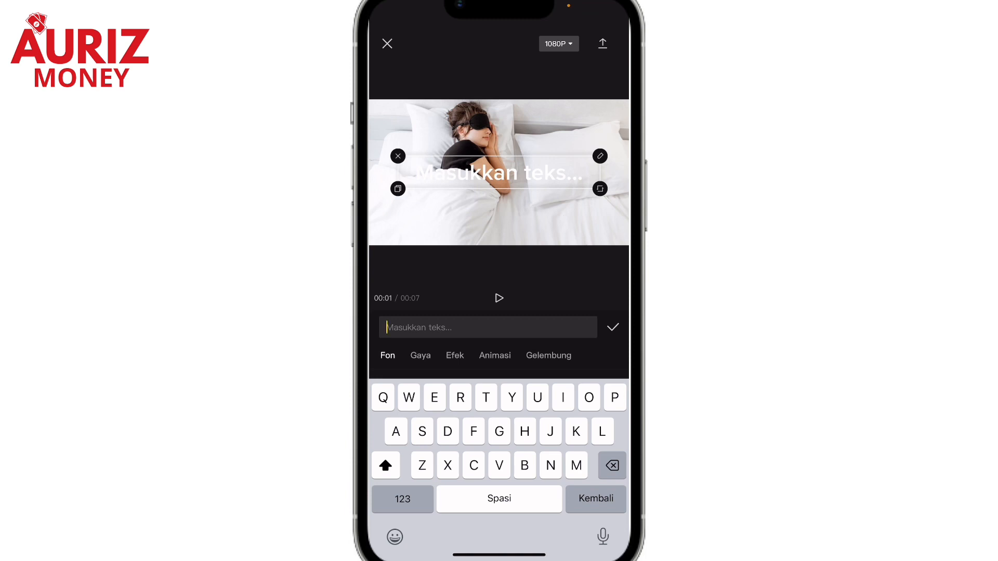
{"action": "type", "text": "7"}
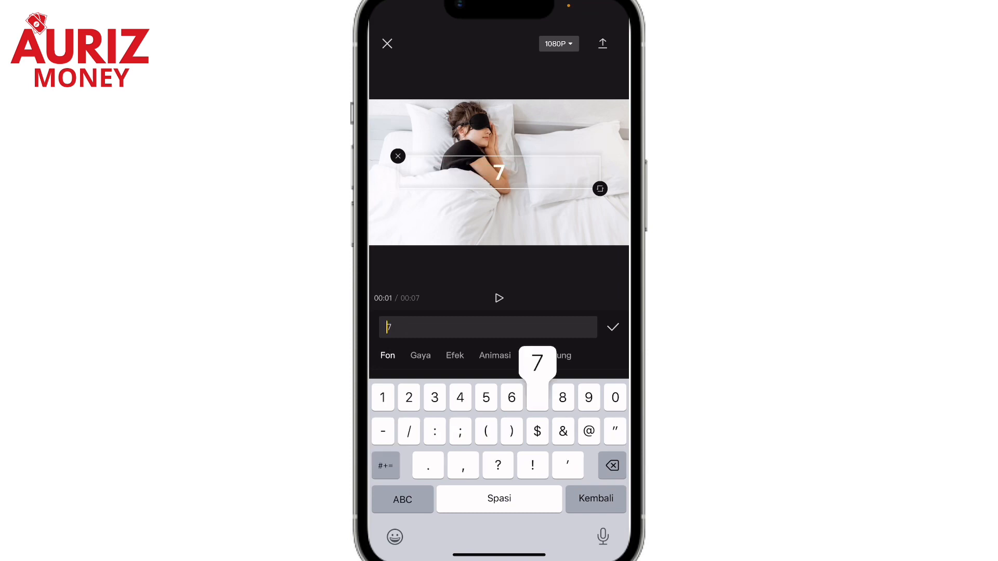
{"action": "type", "text": " waktu d"}
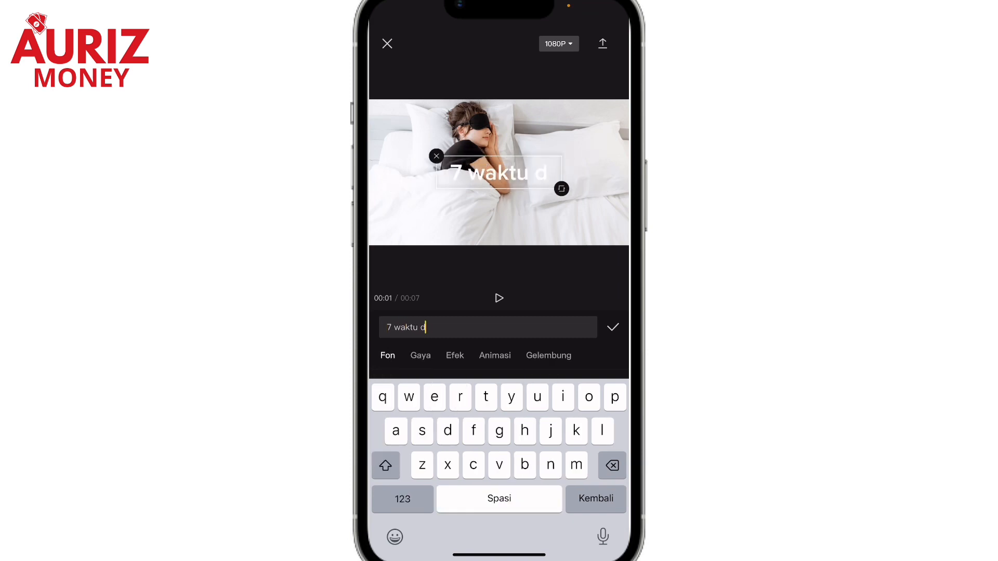
{"action": "type", "text": "ilarang tidur"}
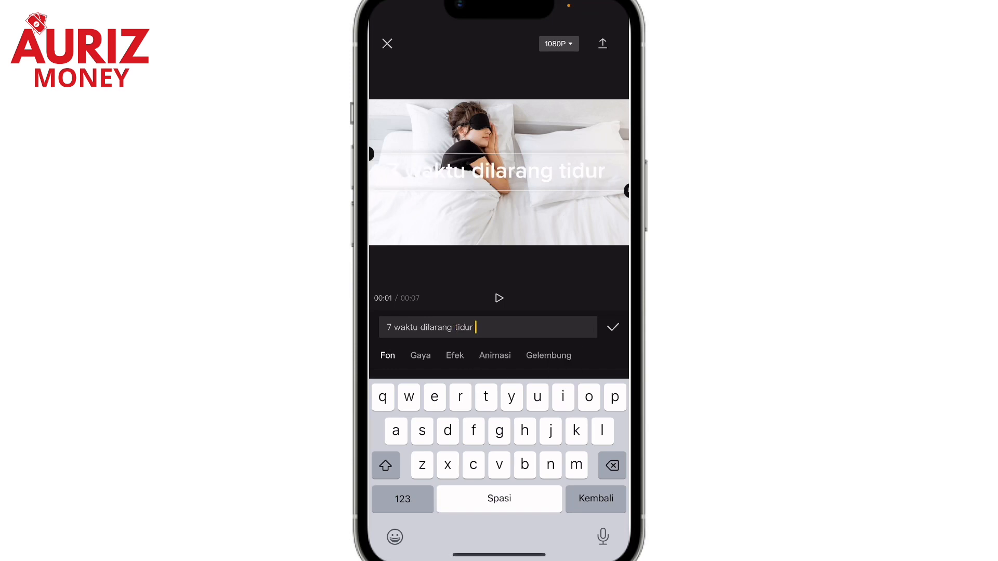
Try black lettering and the white preset with black outline on the title, and apply a golden-yellow effect from Sedang tren
{"action": "left_click", "coordinate": [420, 355]}
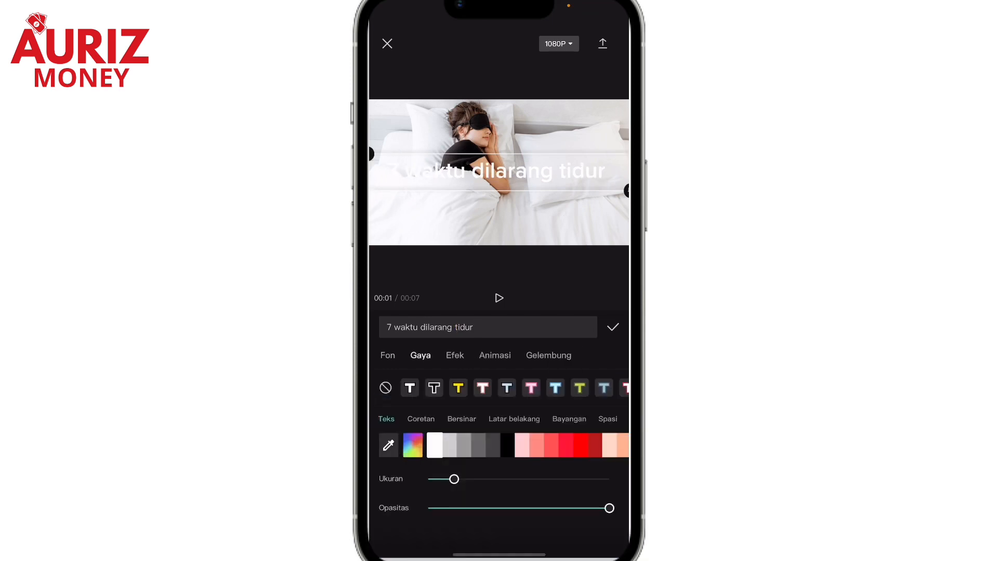
{"action": "left_click", "coordinate": [507, 445]}
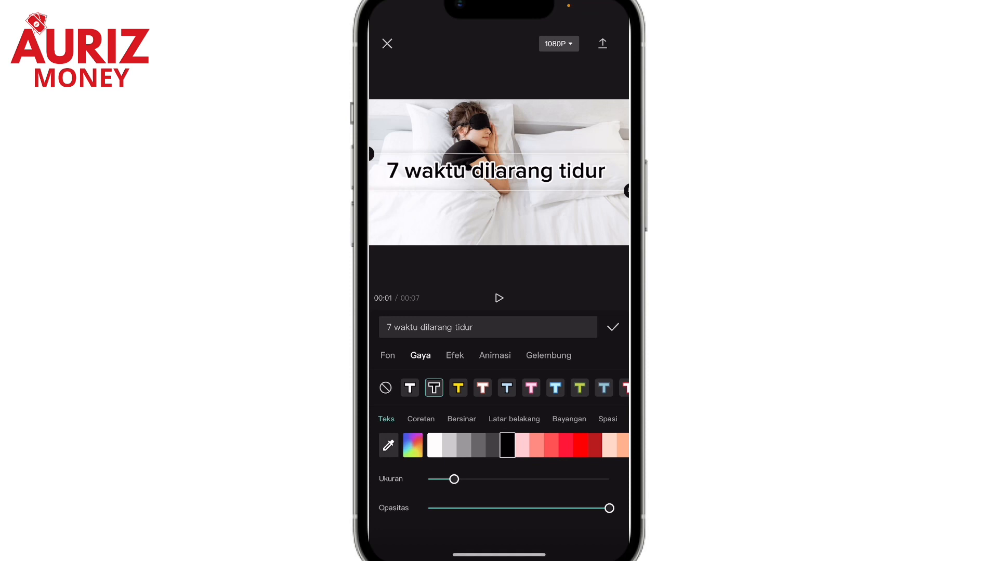
{"action": "left_click", "coordinate": [409, 389]}
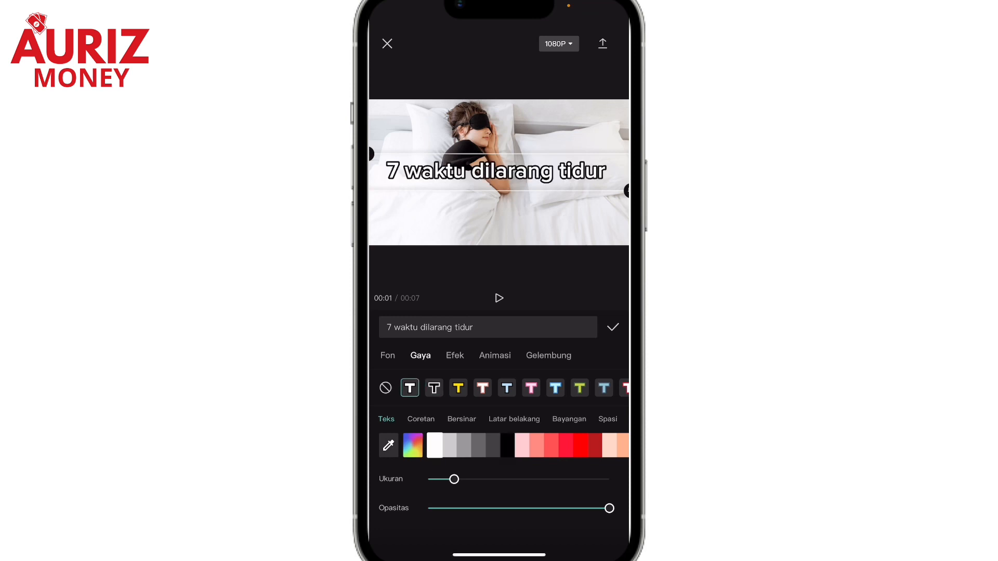
{"action": "left_click", "coordinate": [454, 355]}
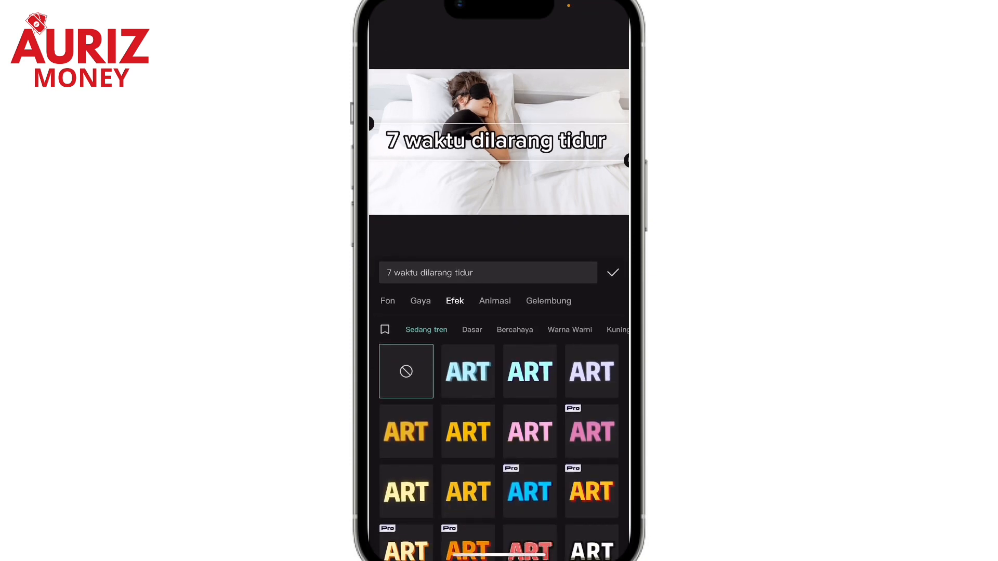
{"action": "left_click", "coordinate": [468, 432]}
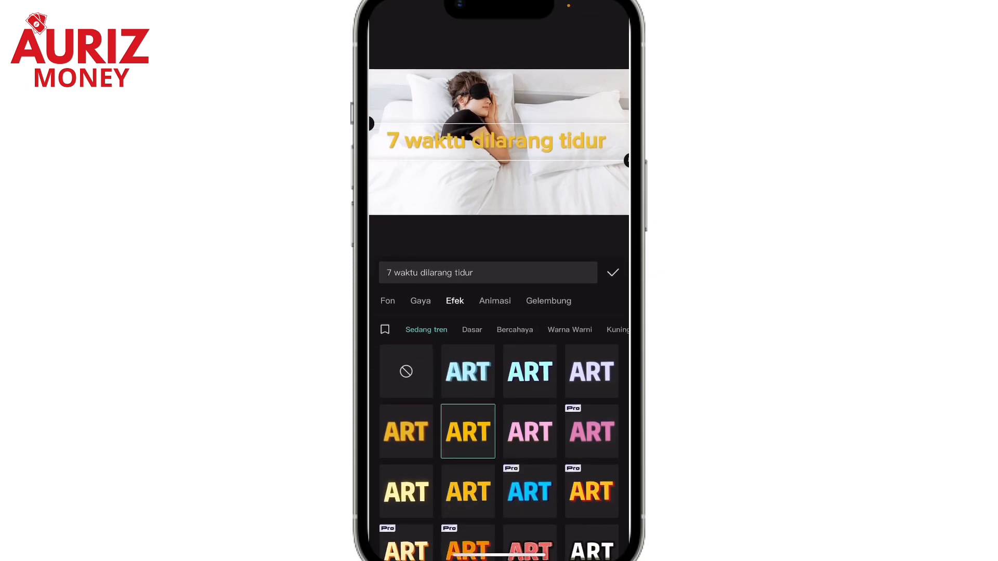
Apply the green lettering effect with thick black shadow from Sedang tren to the title "7 waktu dilarang tidur"
{"action": "left_click", "coordinate": [406, 432]}
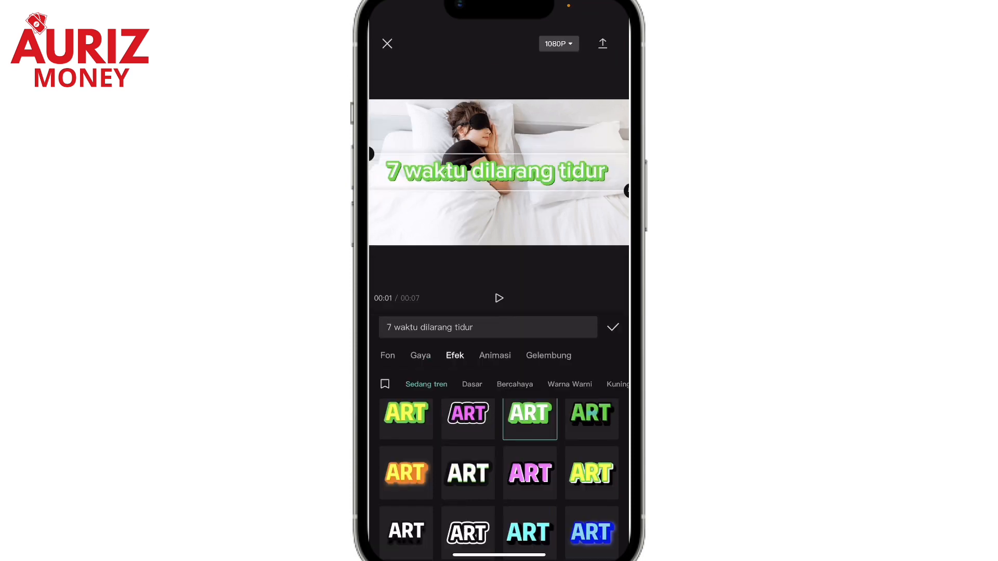
{"action": "left_click", "coordinate": [591, 418]}
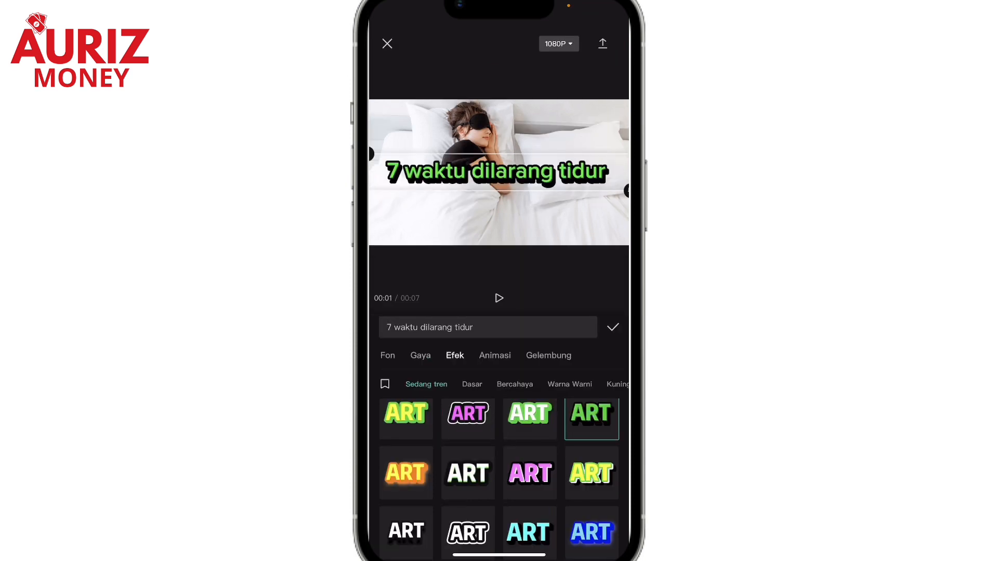
{"action": "left_click", "coordinate": [613, 327]}
Keyframe a slow zoom-in on the eye-mask photo clip, from normal size at its start to enlarged at its end
{"action": "mouse_move", "coordinate": [499, 431]}
{"action": "left_mouse_down"}
{"action": "mouse_move", "coordinate": [480, 432]}
{"action": "mouse_move", "coordinate": [503, 432]}
{"action": "left_mouse_up"}
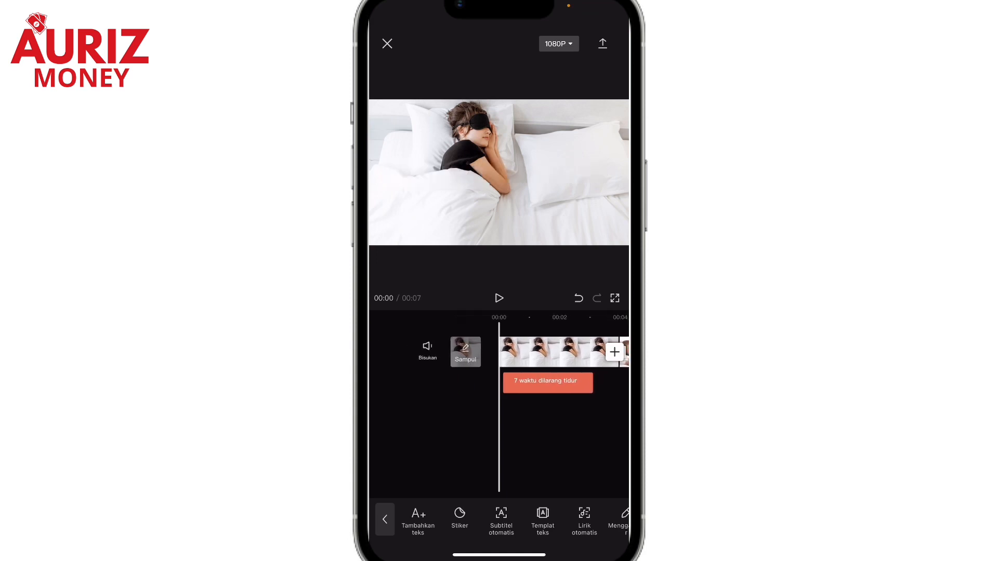
{"action": "left_click", "coordinate": [552, 353]}
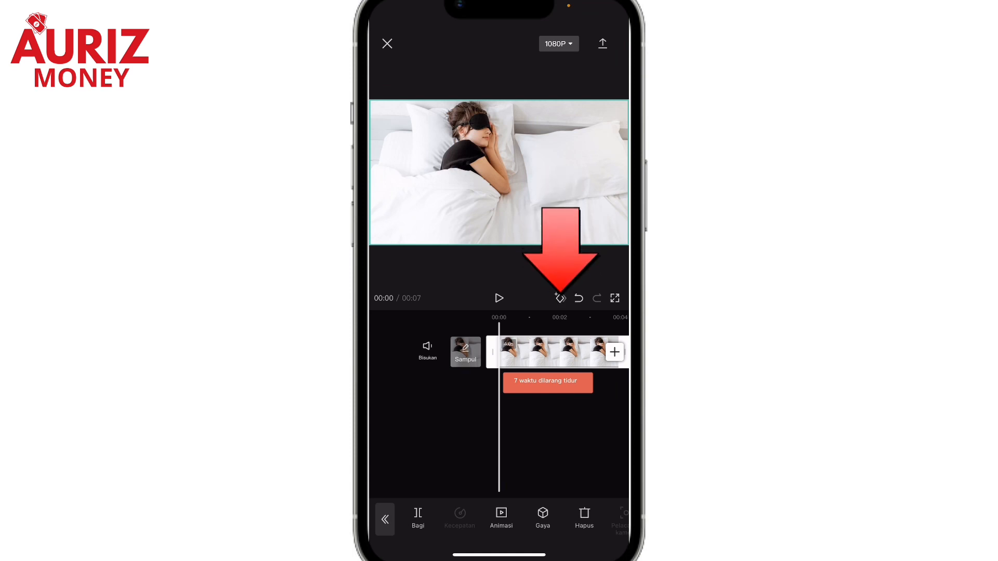
{"action": "left_click", "coordinate": [559, 298]}
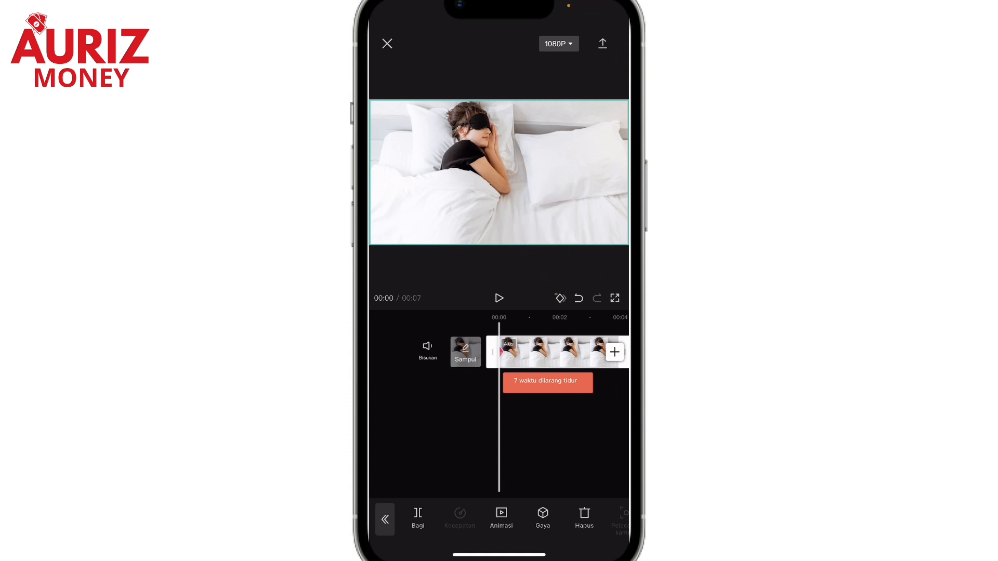
{"action": "left_click_drag", "start_coordinate": [561, 437], "coordinate": [441, 437]}
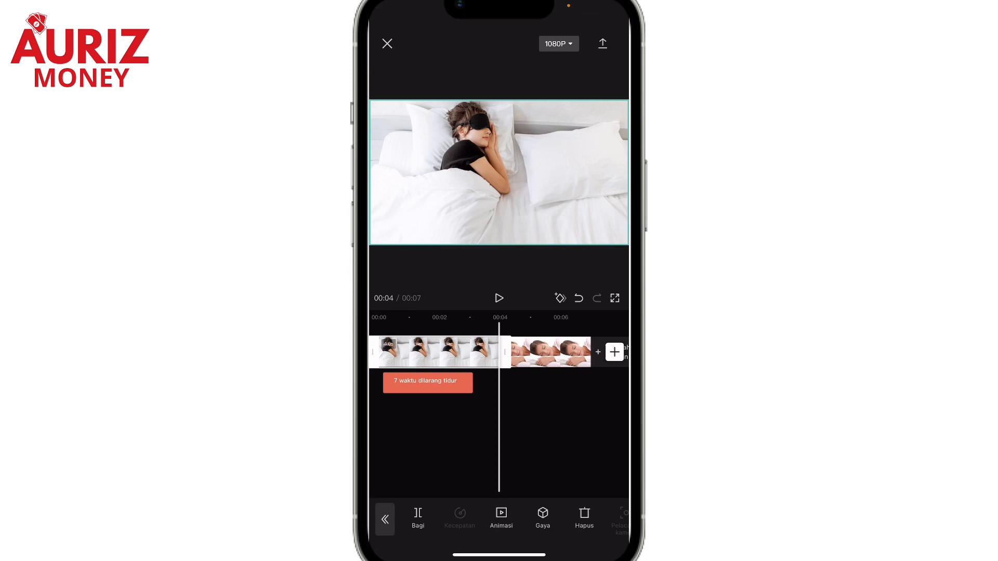
{"action": "scroll", "coordinate": [499, 172], "scroll_direction": "up", "scroll_amount": 5}
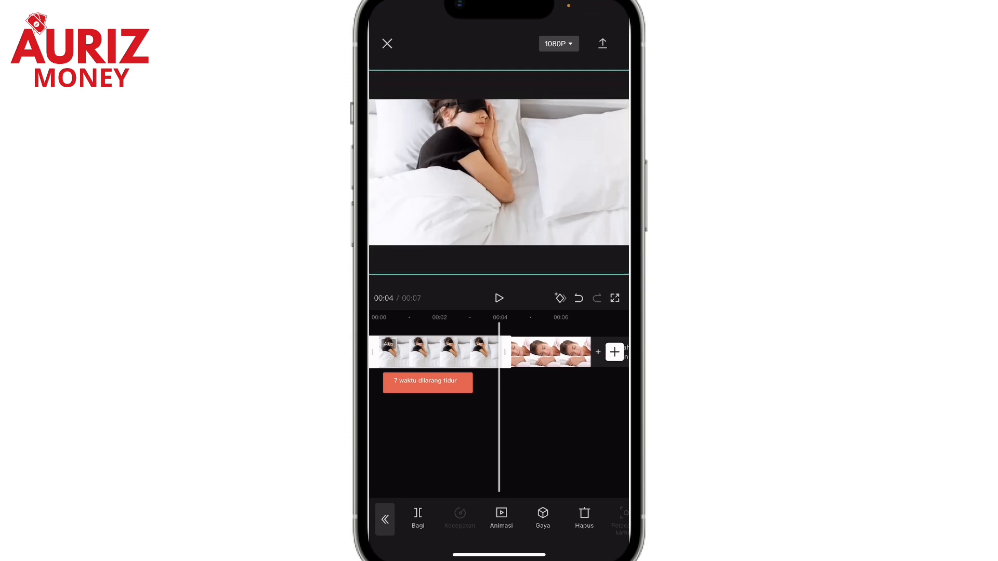
{"action": "scroll", "coordinate": [498, 172], "scroll_direction": "down", "scroll_amount": 5}
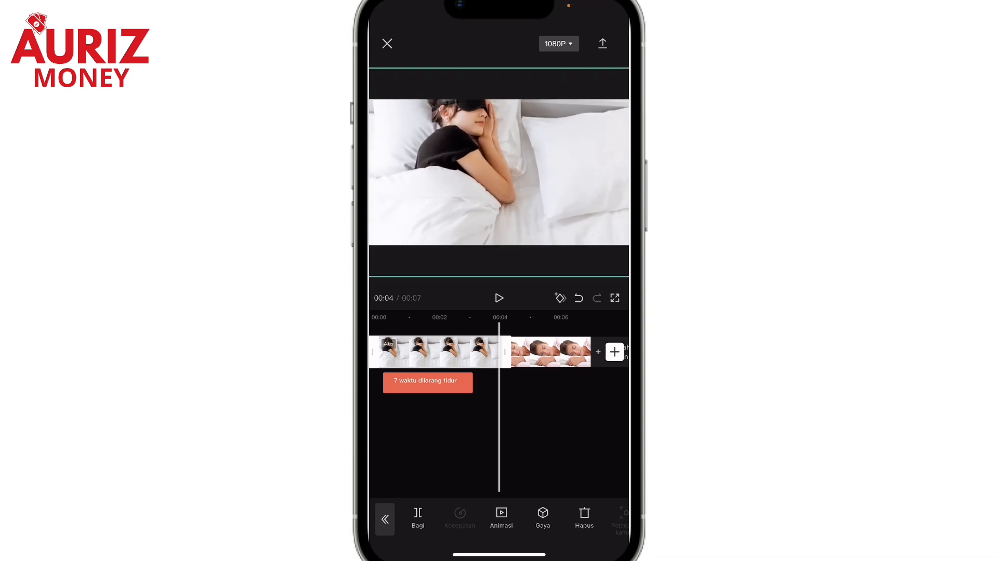
{"action": "scroll", "coordinate": [499, 172], "scroll_direction": "up", "scroll_amount": 3}
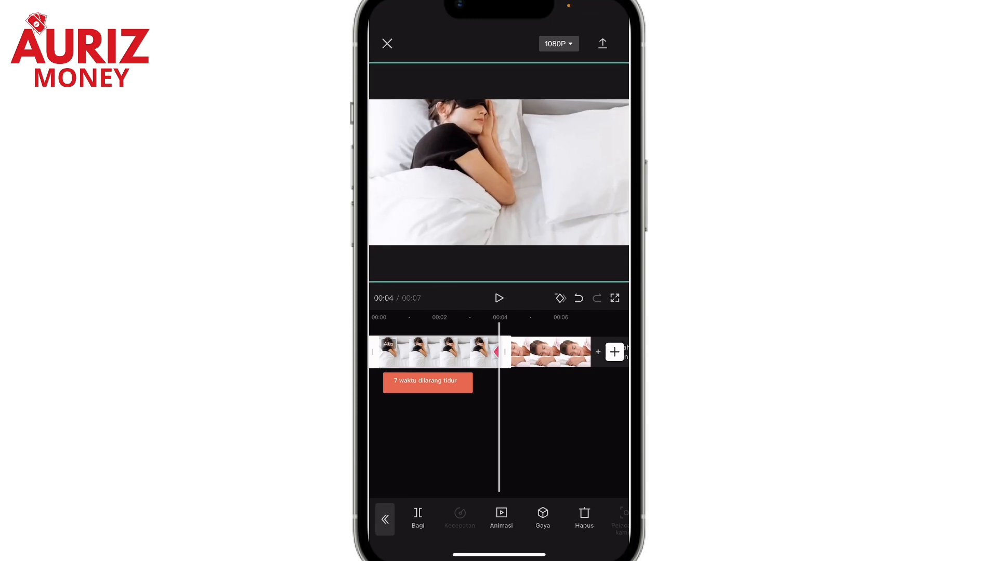
Play the first photo clip from the start to check its zoom together with the title
{"action": "scroll", "coordinate": [499, 352], "scroll_direction": "left", "scroll_amount": 5}
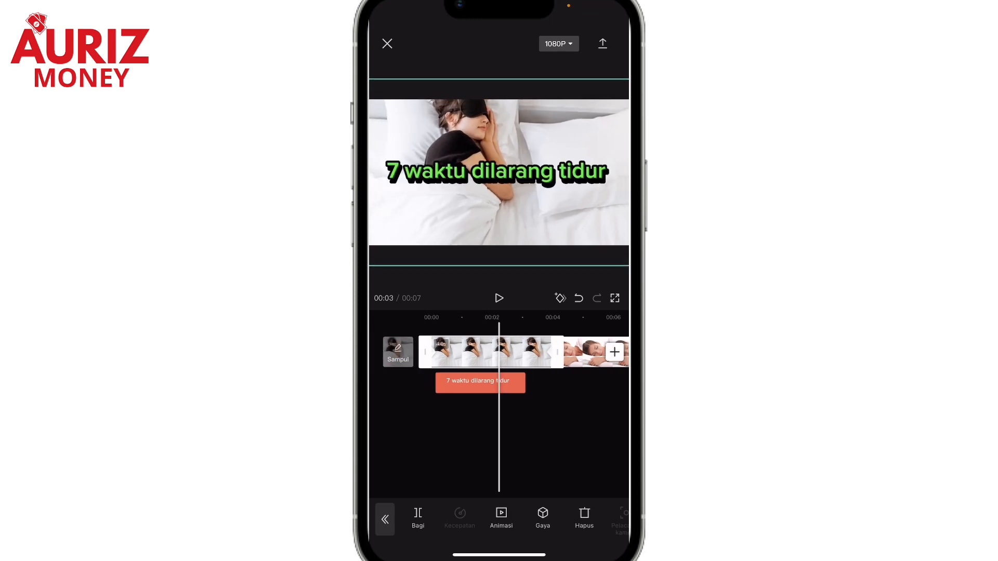
{"action": "left_click", "coordinate": [499, 442]}
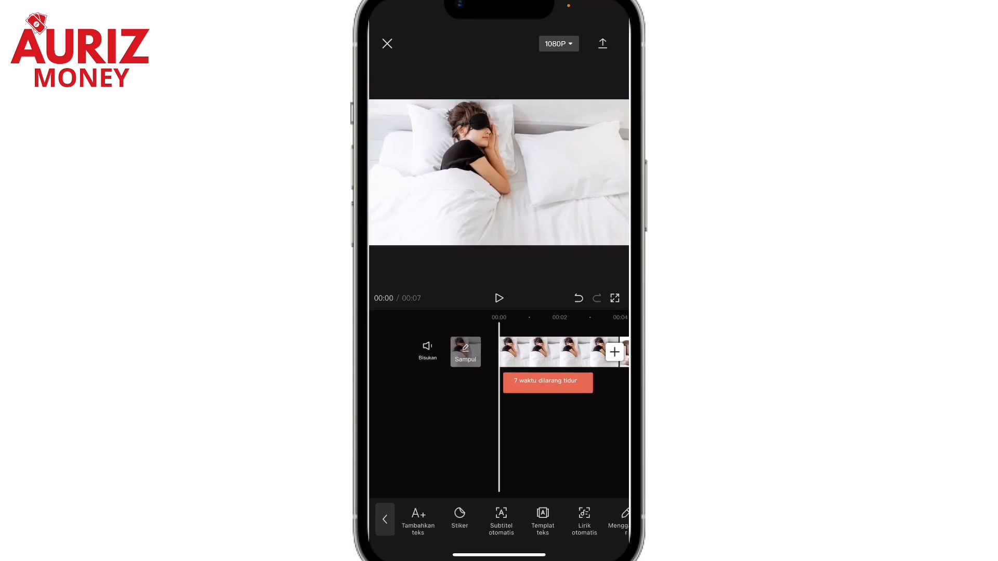
{"action": "left_click", "coordinate": [499, 298]}
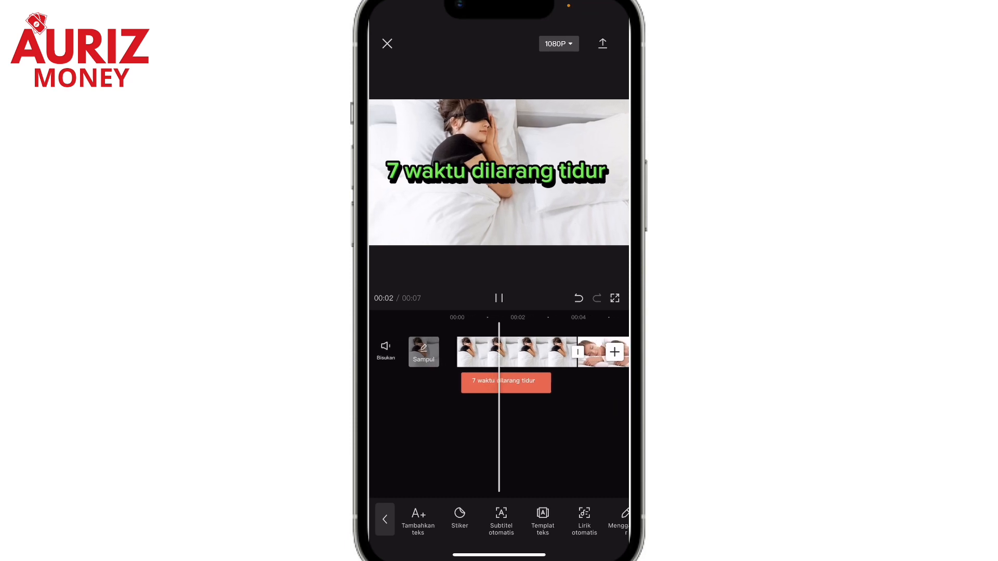
{"action": "left_click", "coordinate": [499, 299]}
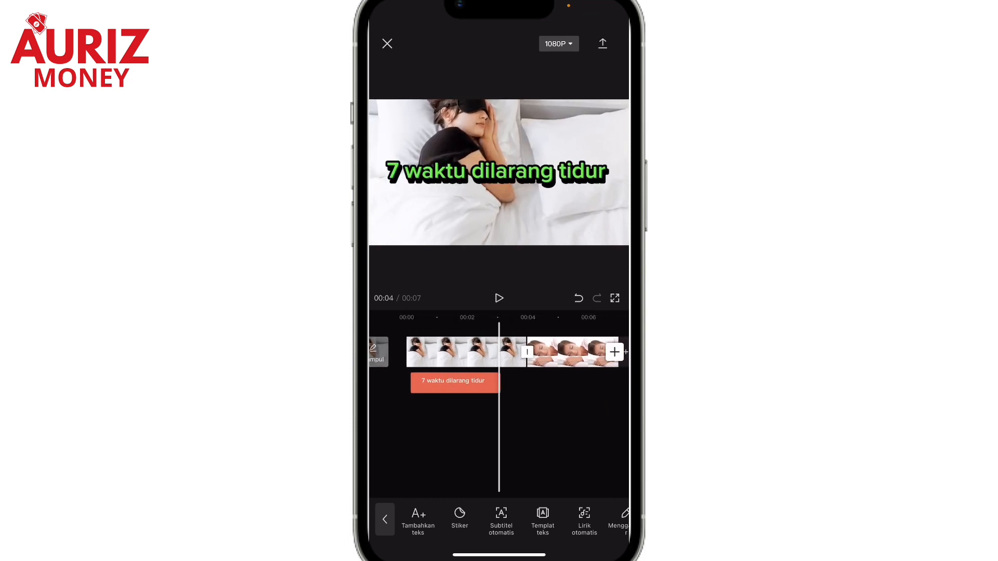
Keyframe a slow zoom-in on the second sleeping-woman photo clip, from normal size at its start to enlarged at its end
{"action": "left_click_drag", "start_coordinate": [452, 431], "coordinate": [403, 432]}
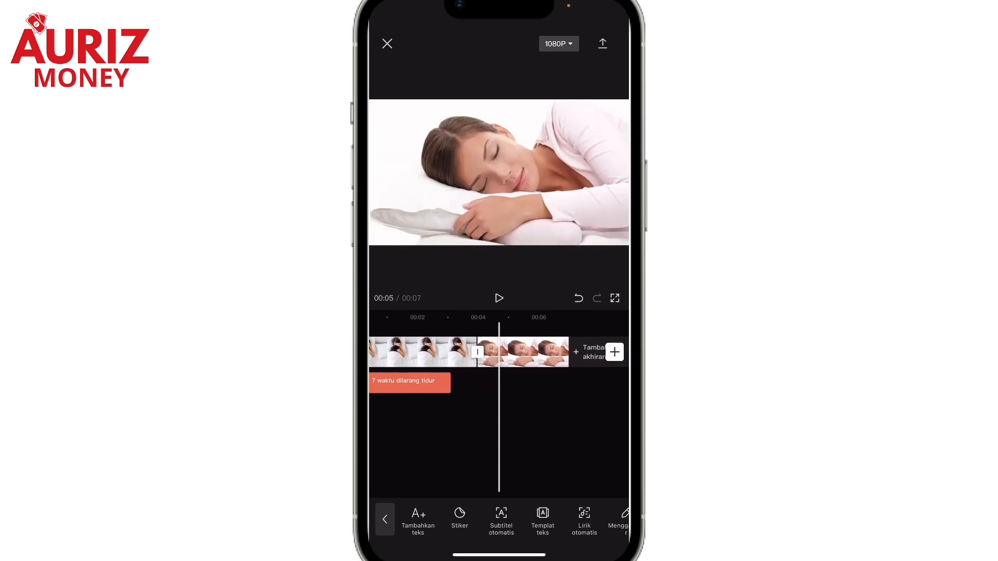
{"action": "left_click", "coordinate": [524, 353]}
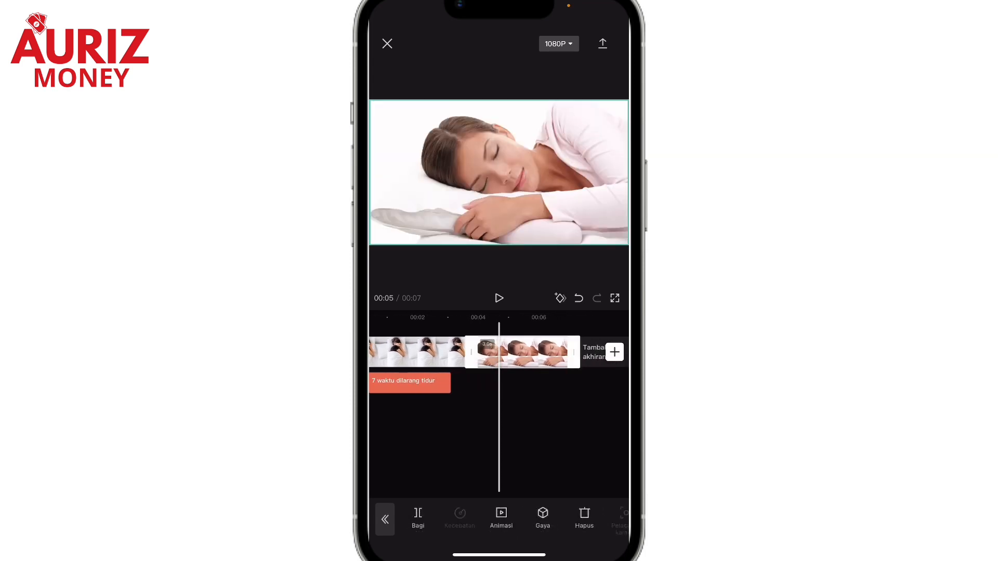
{"action": "left_click_drag", "start_coordinate": [468, 431], "coordinate": [485, 431]}
{"action": "left_click", "coordinate": [540, 353]}
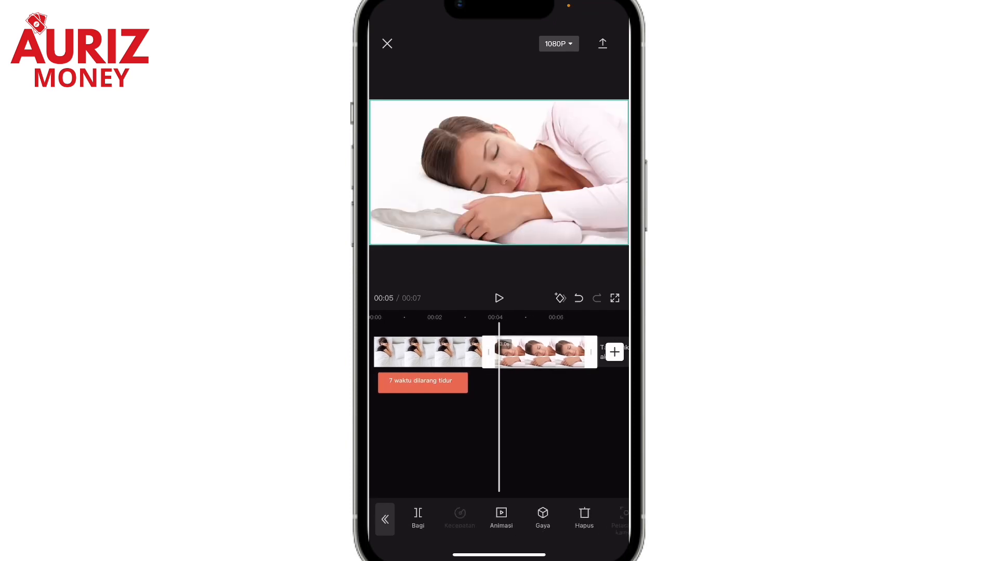
{"action": "left_click", "coordinate": [560, 298]}
{"action": "left_click_drag", "start_coordinate": [520, 431], "coordinate": [456, 431]}
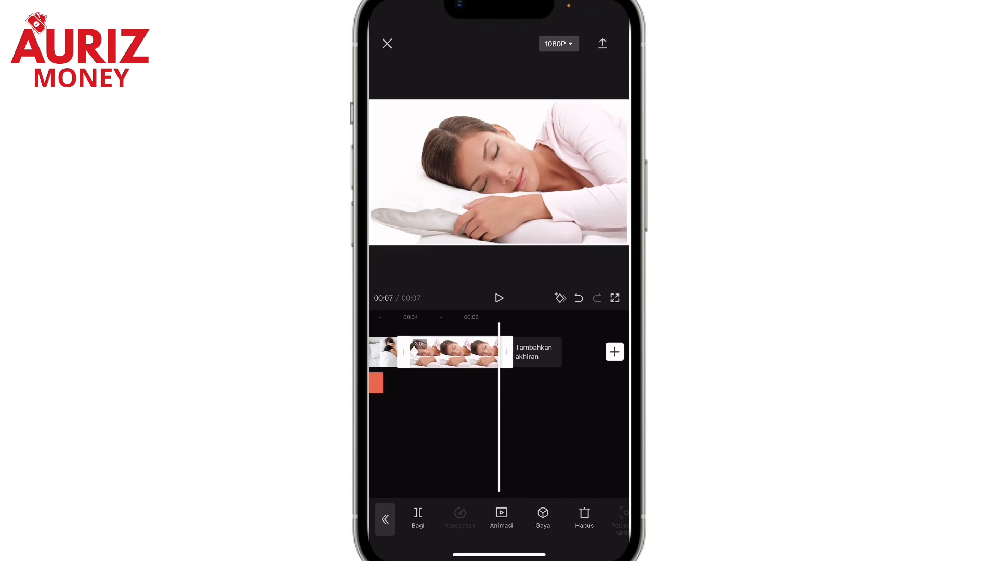
{"action": "scroll", "coordinate": [498, 172], "scroll_direction": "up", "scroll_amount": 5}
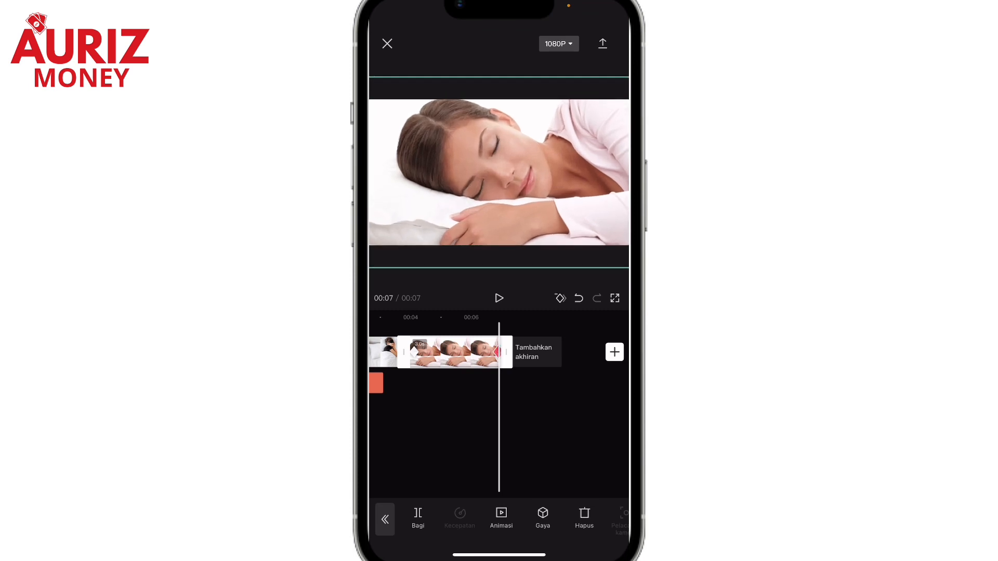
{"action": "scroll", "coordinate": [499, 172], "scroll_direction": "up", "scroll_amount": 1}
{"action": "scroll", "coordinate": [499, 172], "scroll_direction": "down", "scroll_amount": 2}
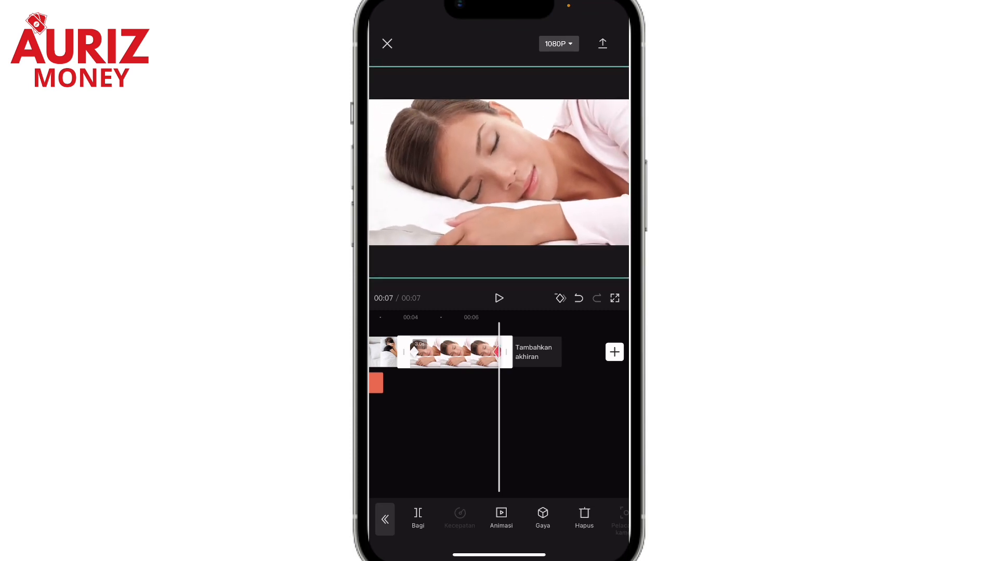
Play the second photo clip to check its zoom, and review the first clip's title on the timeline
{"action": "scroll", "coordinate": [499, 405], "scroll_direction": "left", "scroll_amount": 2}
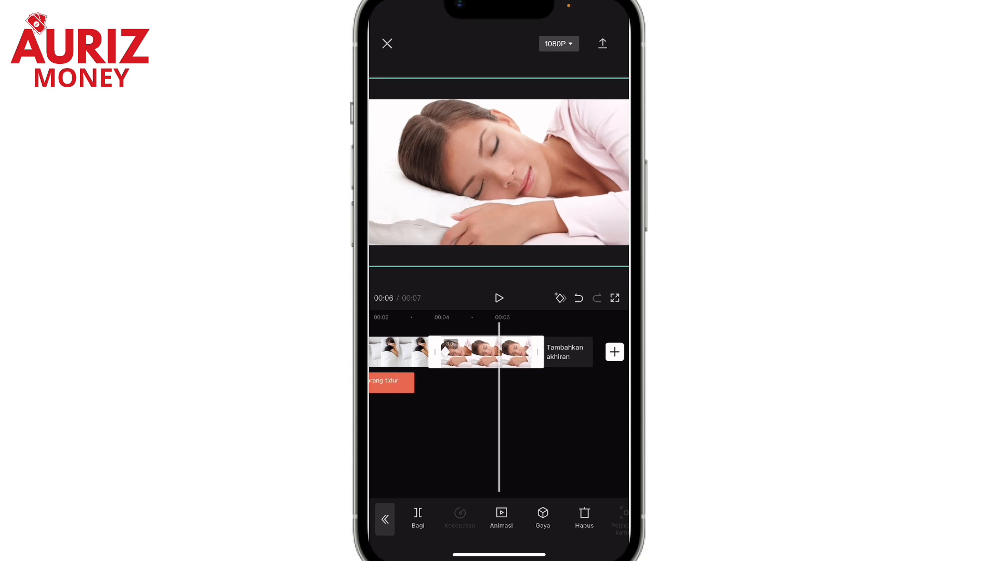
{"action": "left_click", "coordinate": [499, 442]}
{"action": "scroll", "coordinate": [499, 405], "scroll_direction": "left", "scroll_amount": 1}
{"action": "left_click", "coordinate": [499, 298]}
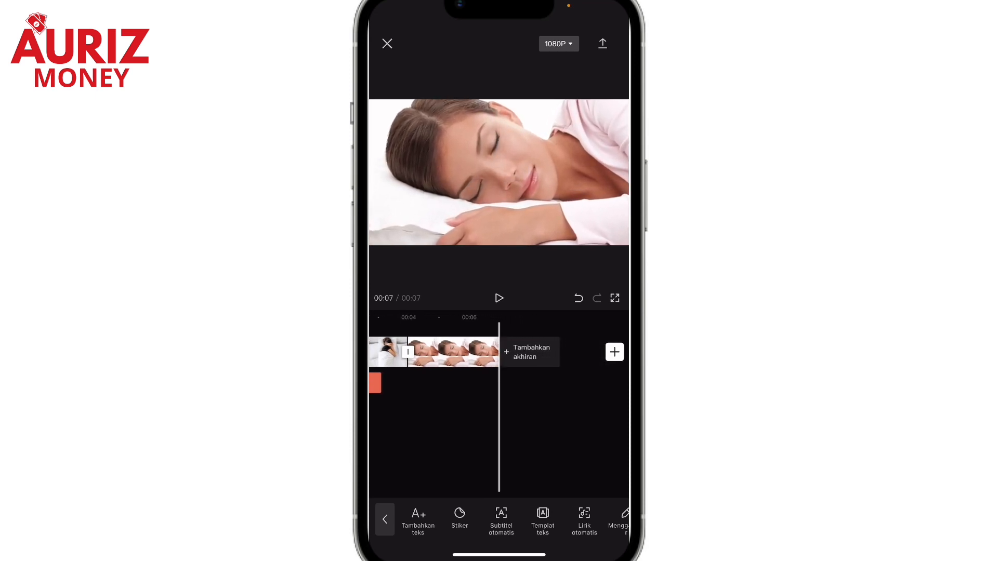
{"action": "scroll", "coordinate": [499, 406], "scroll_direction": "left", "scroll_amount": 5}
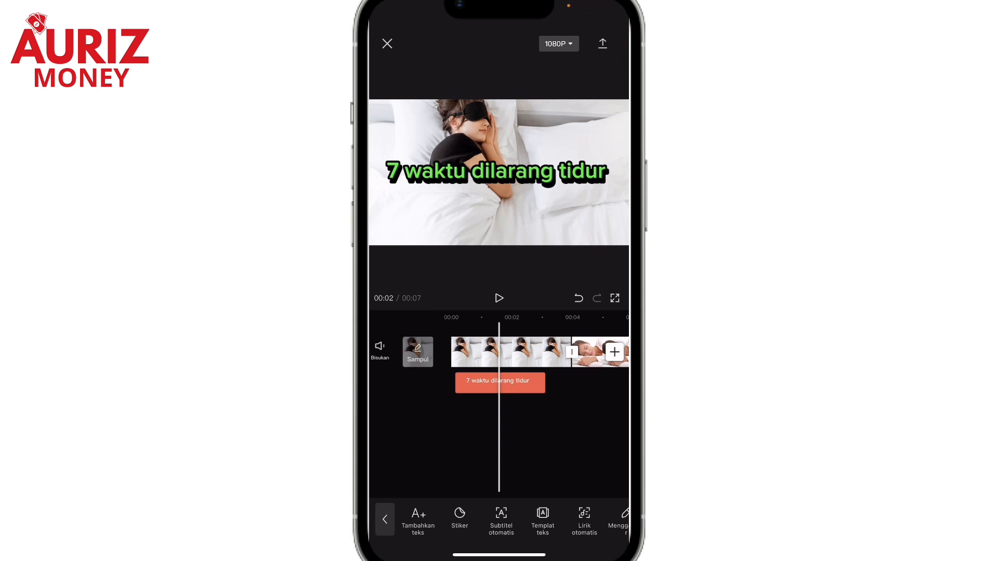
{"action": "scroll", "coordinate": [499, 352], "scroll_direction": "left", "scroll_amount": 2}
{"action": "scroll", "coordinate": [499, 352], "scroll_direction": "right", "scroll_amount": 3}
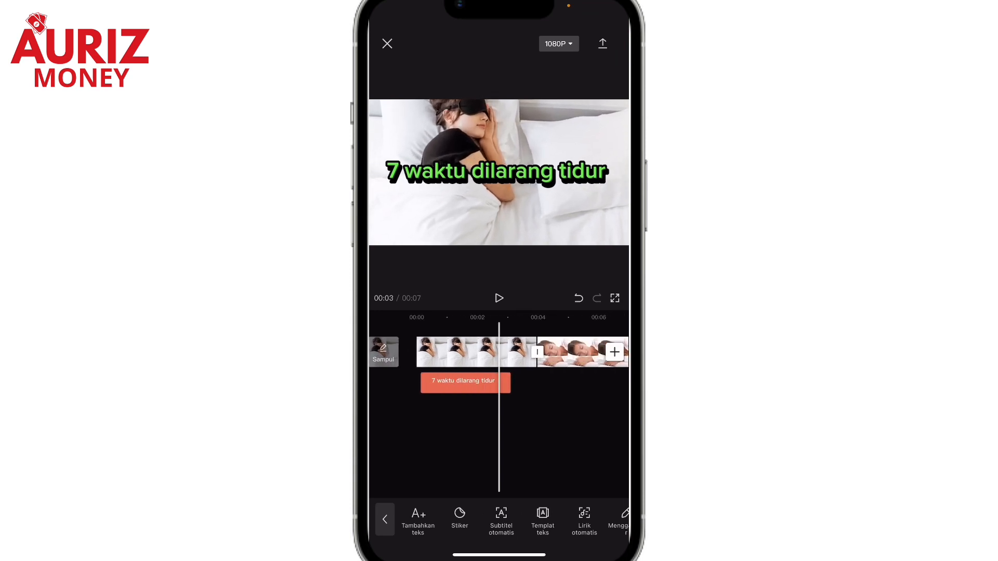
Add the text "1. Waktu ashar" at the start of the second photo clip, around 4 seconds
{"action": "scroll", "coordinate": [499, 351], "scroll_direction": "right", "scroll_amount": 2}
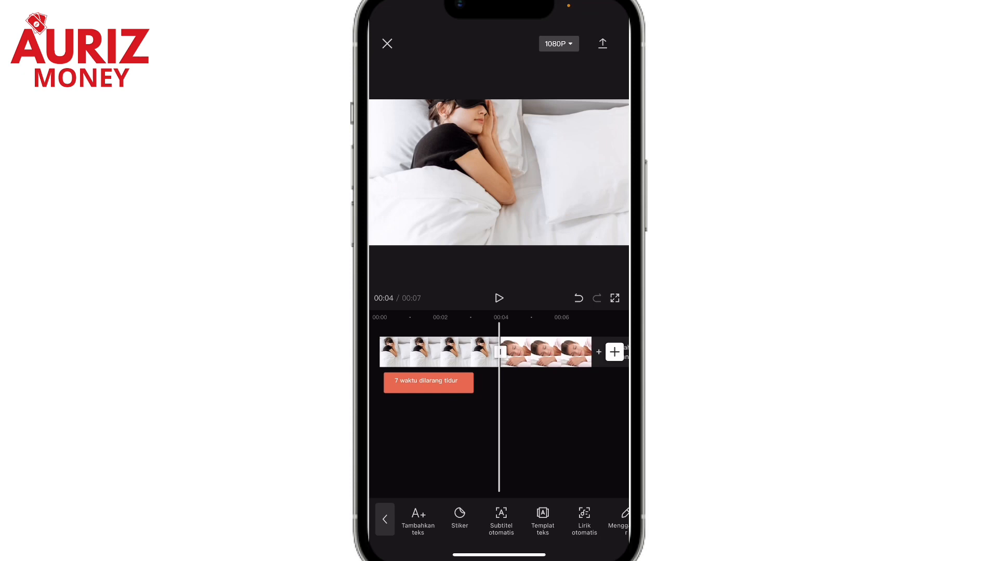
{"action": "left_click", "coordinate": [418, 521]}
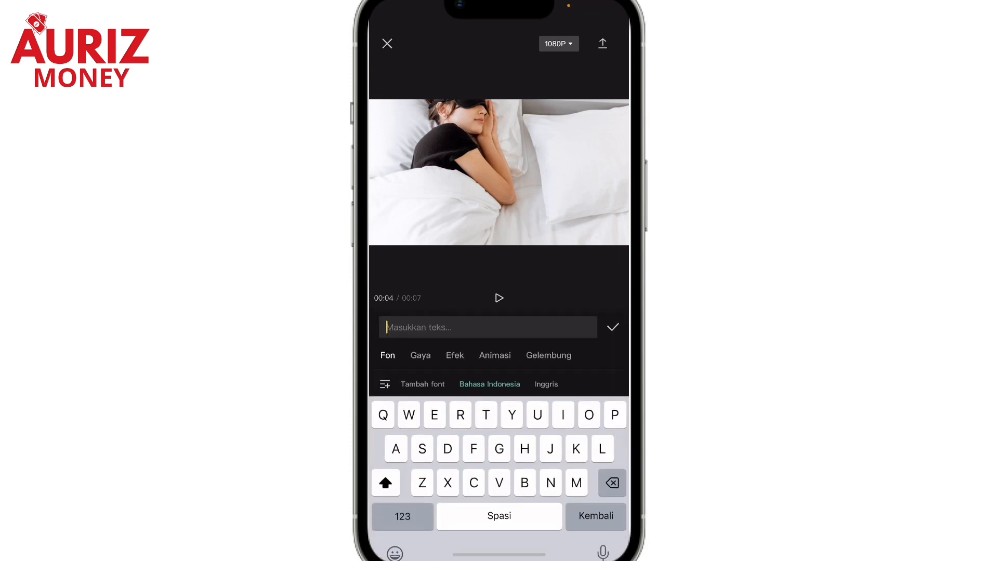
{"action": "left_click", "coordinate": [402, 500]}
{"action": "type", "text": "1"}
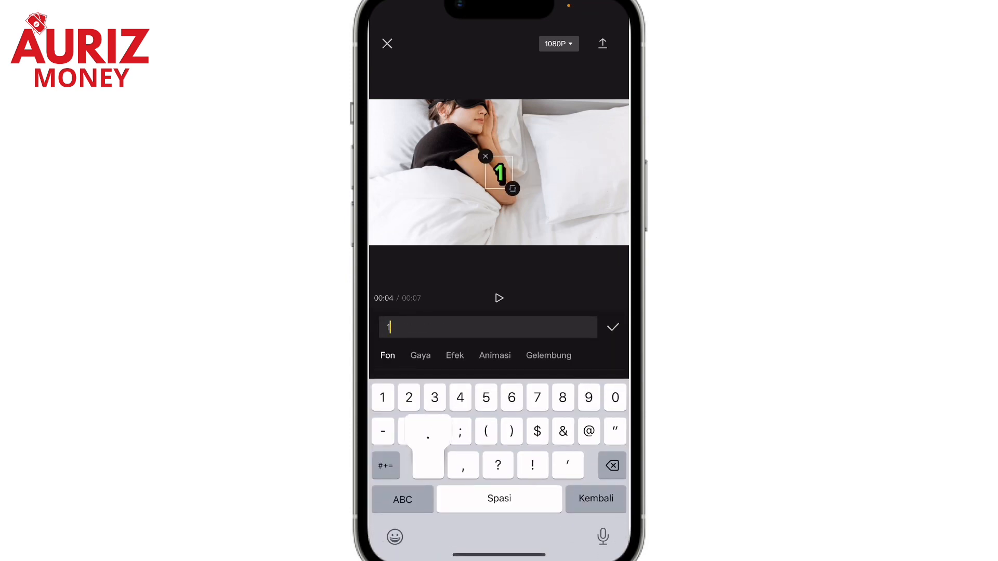
{"action": "type", "text": ". Wa"}
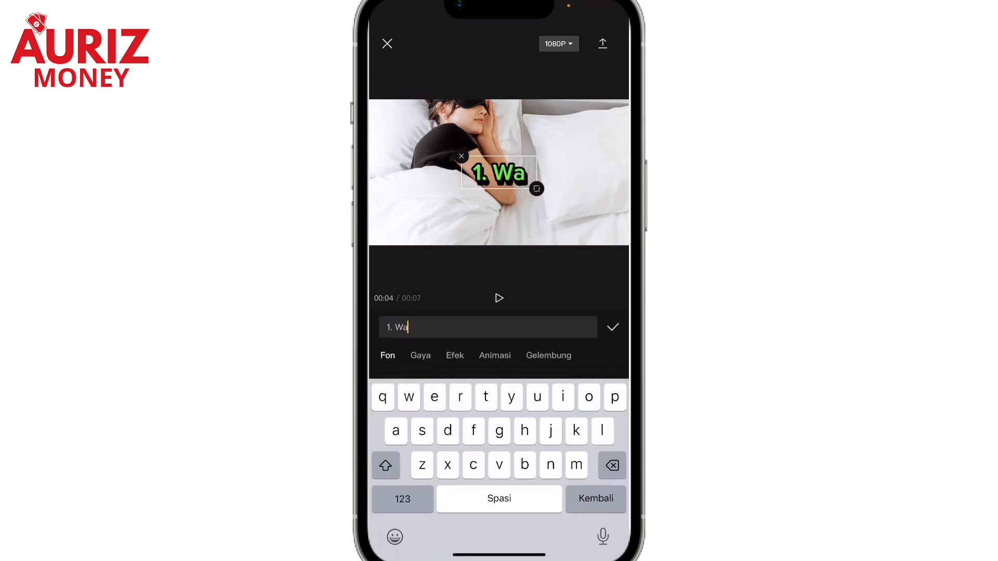
{"action": "type", "text": "ktu ashar"}
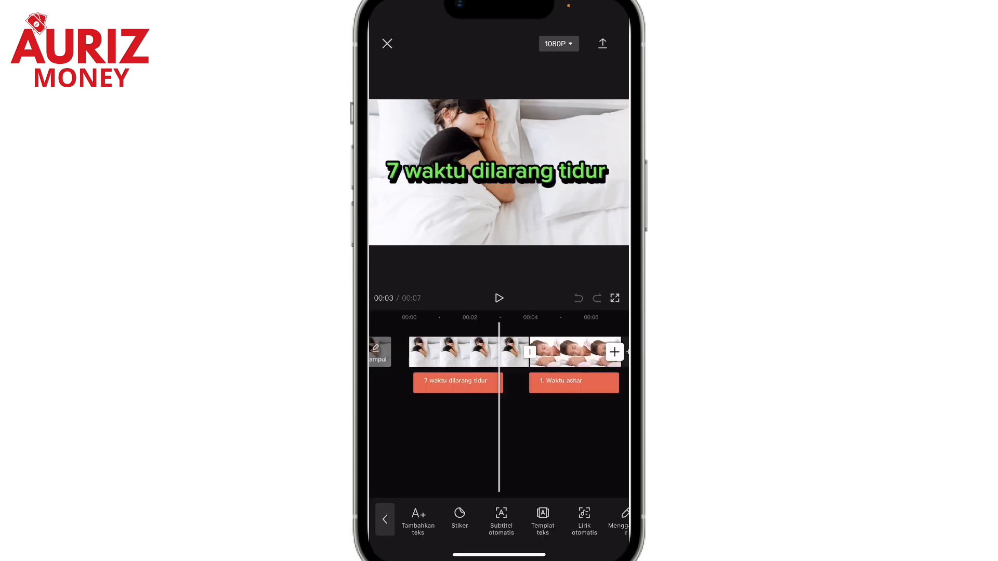
Trim the end of the eye-mask photo clip to shorten it to about 3.5 seconds
{"action": "mouse_move", "coordinate": [525, 442]}
{"action": "left_mouse_down"}
{"action": "mouse_move", "coordinate": [476, 441]}
{"action": "mouse_move", "coordinate": [533, 442]}
{"action": "mouse_move", "coordinate": [508, 442]}
{"action": "left_mouse_up"}
{"action": "left_click", "coordinate": [451, 353]}
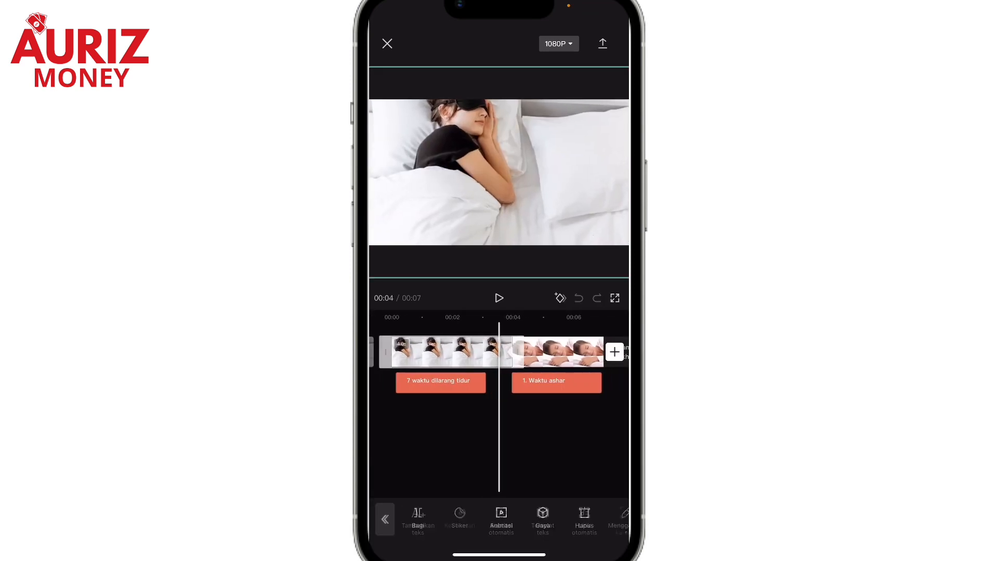
{"action": "mouse_move", "coordinate": [517, 352]}
{"action": "left_mouse_down"}
{"action": "mouse_move", "coordinate": [565, 353]}
{"action": "mouse_move", "coordinate": [505, 352]}
{"action": "left_mouse_up"}
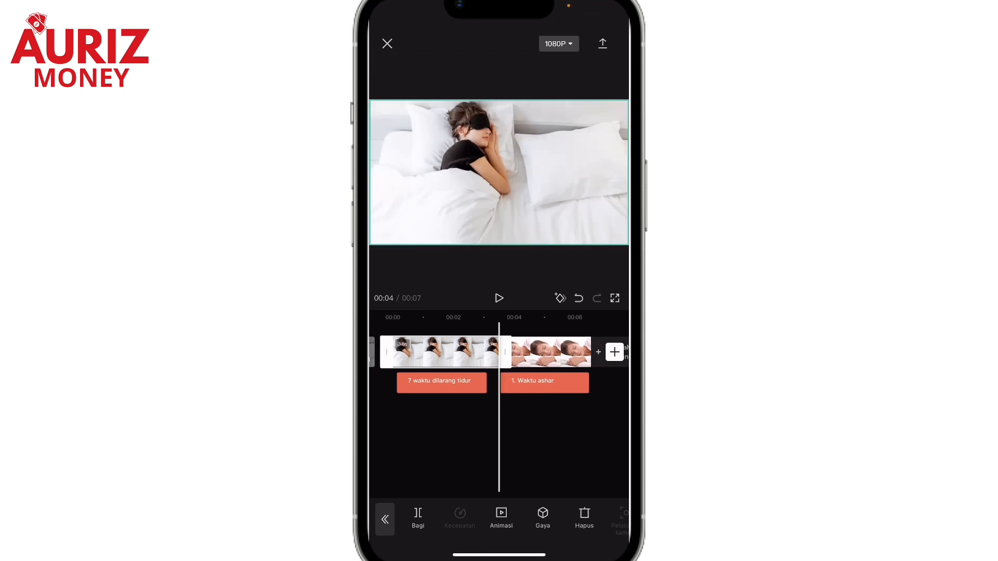
{"action": "left_click", "coordinate": [384, 519]}
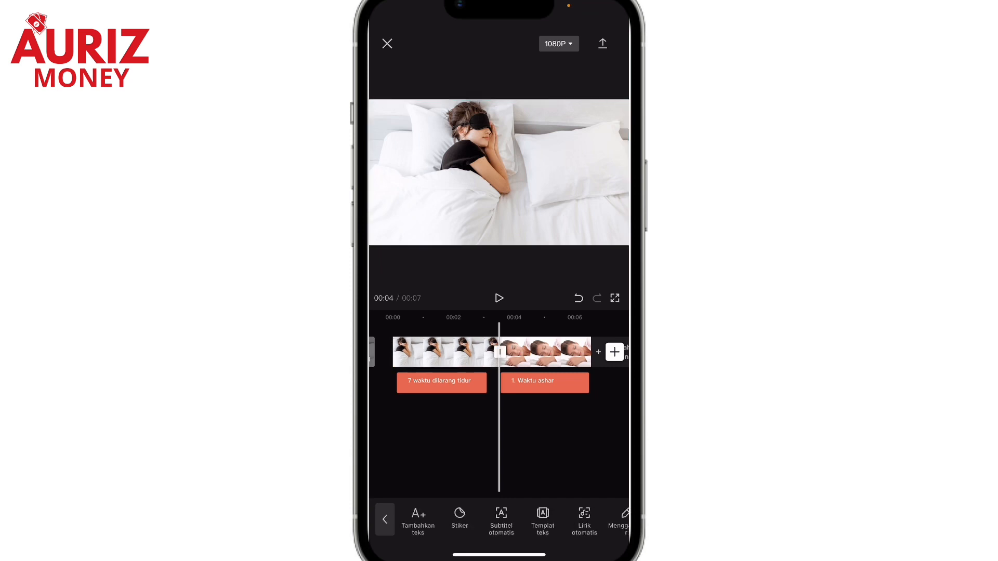
Record a voice-over of about 6 seconds from the start of the timeline, running across both photo clips
{"action": "left_click_drag", "start_coordinate": [447, 437], "coordinate": [551, 437]}
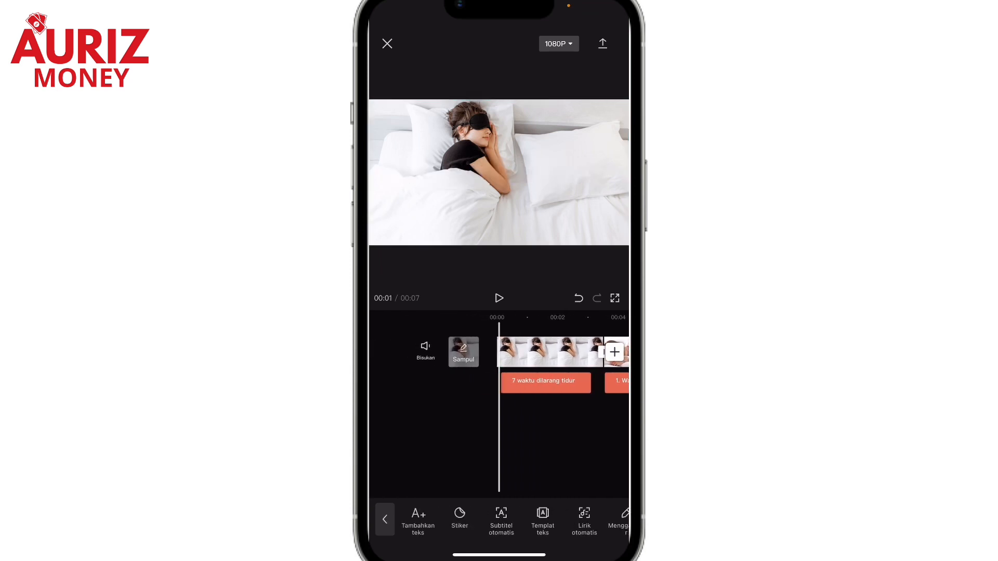
{"action": "left_click", "coordinate": [385, 519]}
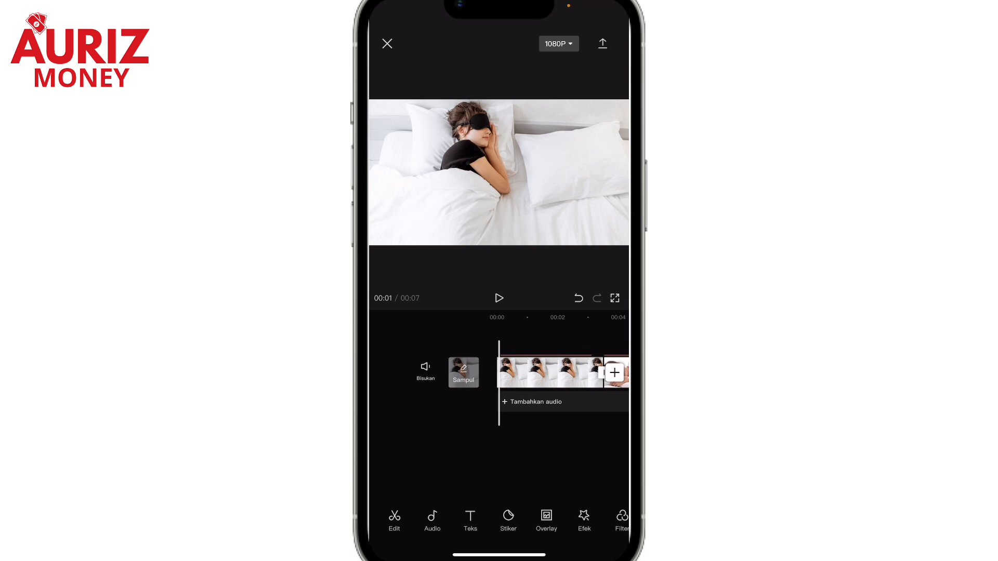
{"action": "left_click", "coordinate": [432, 520]}
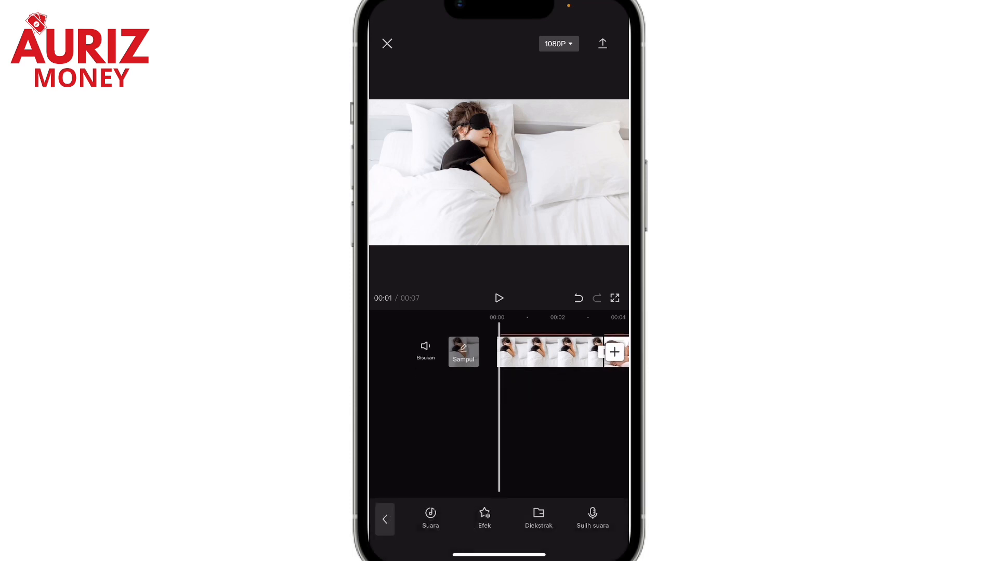
{"action": "left_click", "coordinate": [593, 519]}
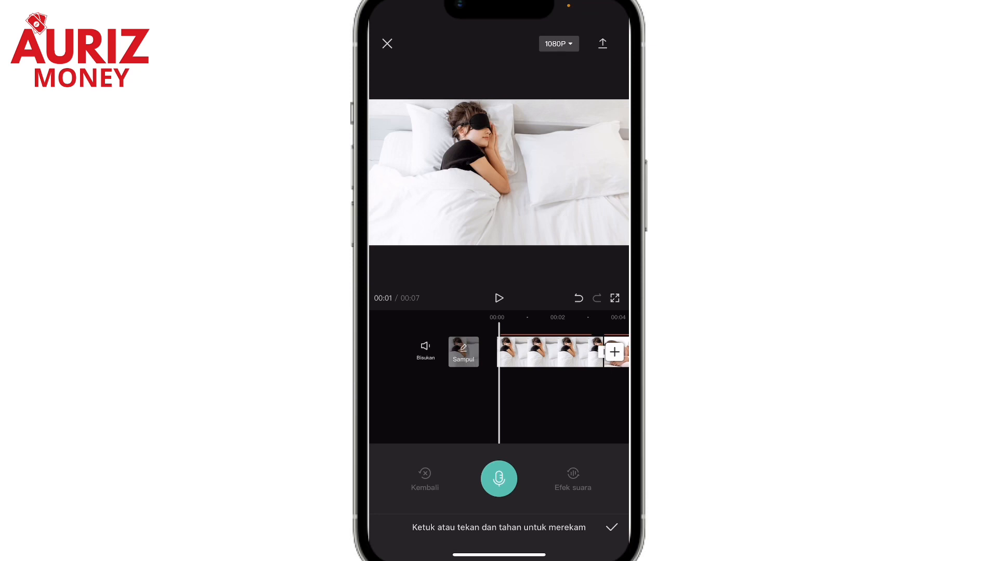
{"action": "left_click", "coordinate": [499, 479]}
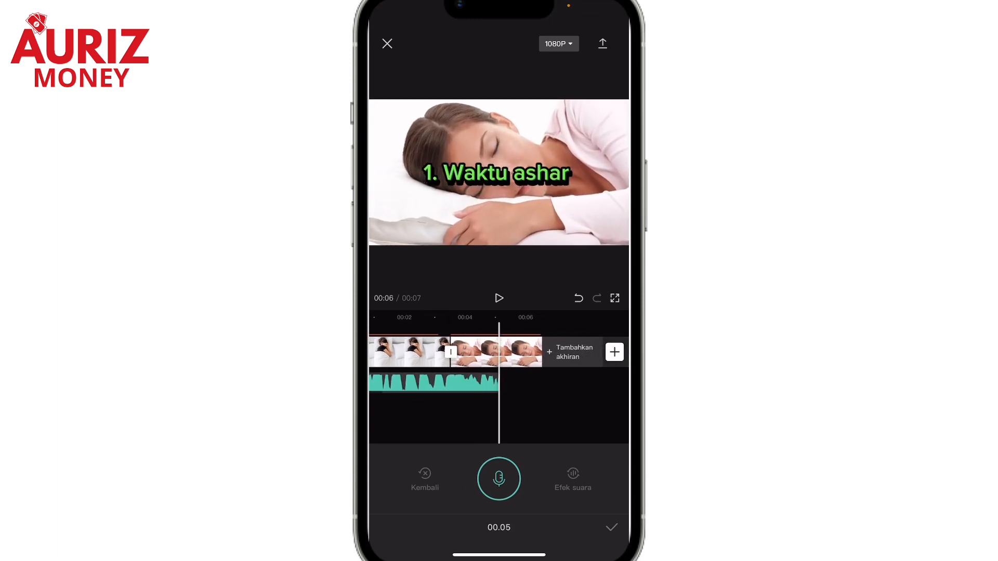
{"action": "left_click", "coordinate": [499, 478]}
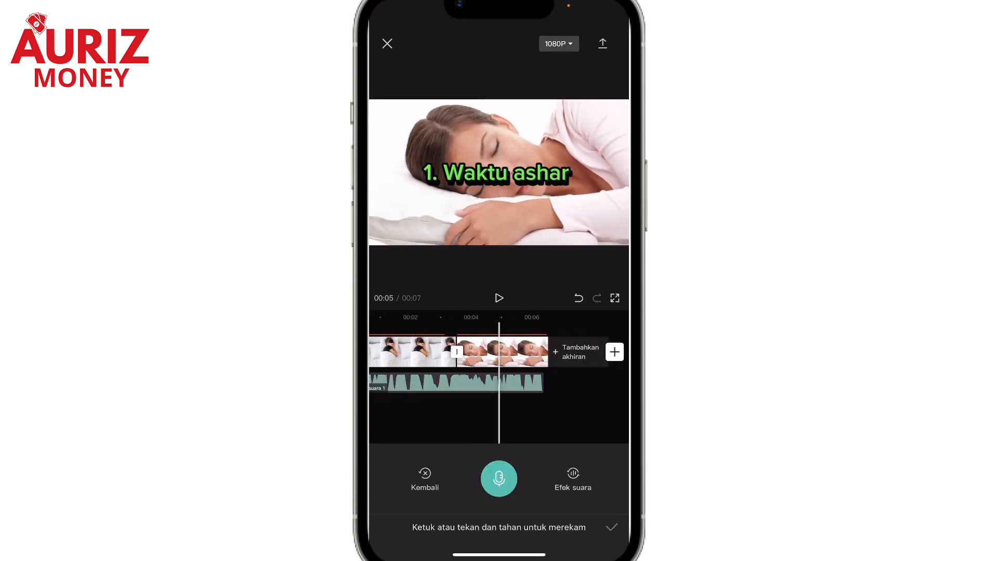
{"action": "left_click", "coordinate": [611, 528]}
Split the voice-over at about 4.4 seconds, between the intro narration and the narration for the first point
{"action": "left_click_drag", "start_coordinate": [474, 431], "coordinate": [525, 431]}
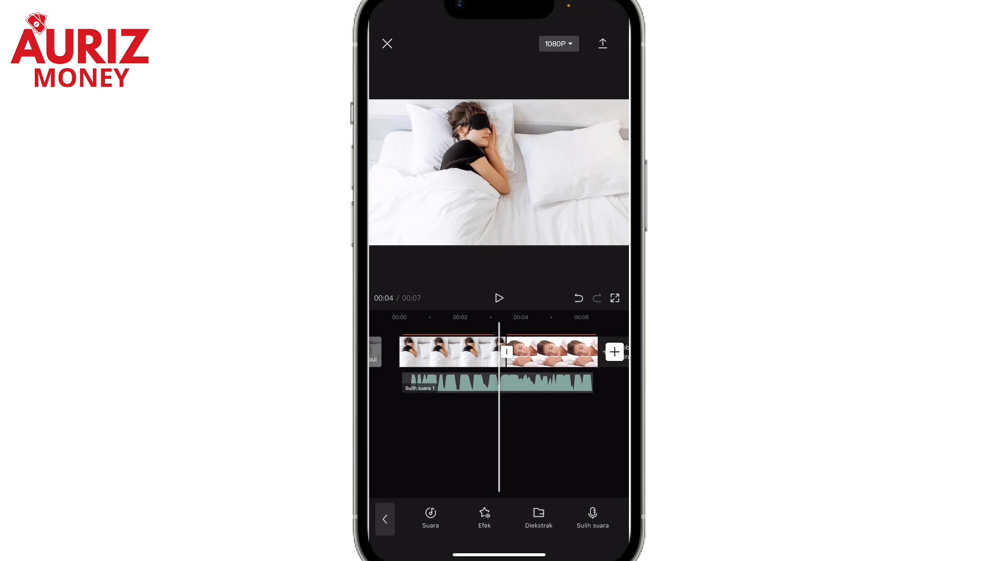
{"action": "left_click_drag", "start_coordinate": [499, 432], "coordinate": [466, 432]}
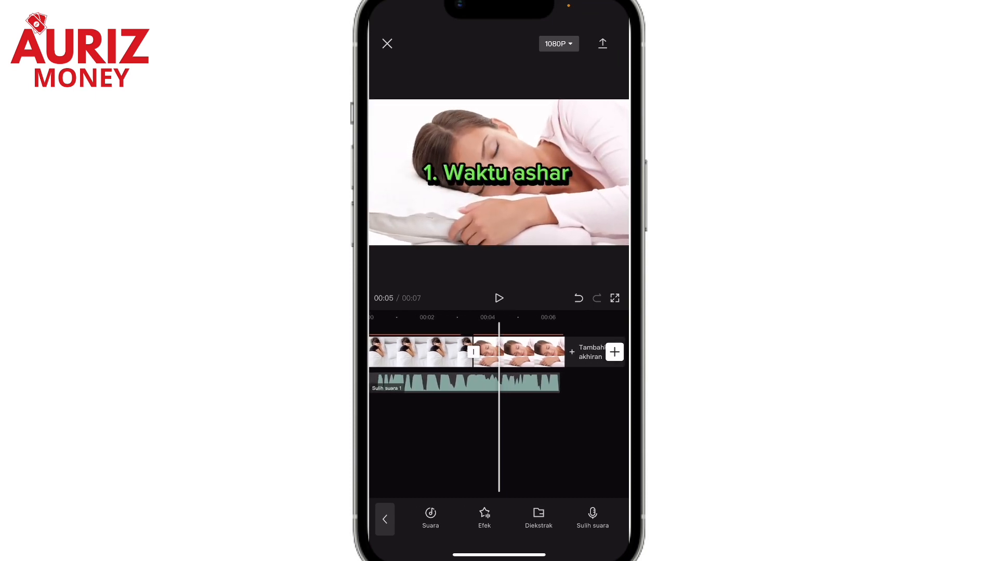
{"action": "left_click", "coordinate": [525, 383]}
{"action": "left_click", "coordinate": [417, 519]}
{"action": "left_click", "coordinate": [499, 441]}
{"action": "left_click_drag", "start_coordinate": [467, 432], "coordinate": [507, 432]}
Extend the end of the eye-mask photo clip to the voice-over split at about 4.4 seconds, and play it back
{"action": "left_click", "coordinate": [463, 352]}
{"action": "left_click_drag", "start_coordinate": [519, 351], "coordinate": [556, 352]}
{"action": "left_click_drag", "start_coordinate": [520, 431], "coordinate": [608, 431]}
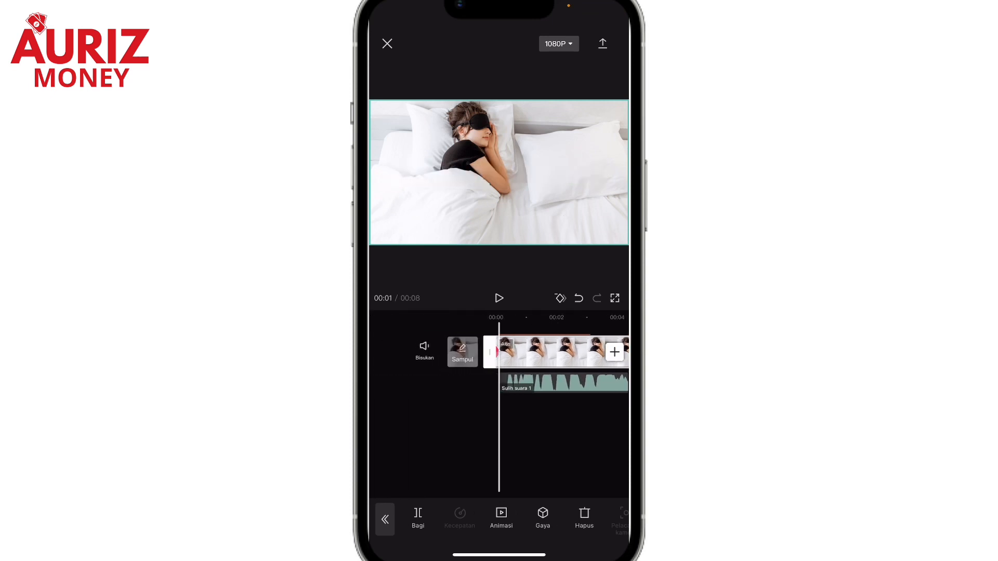
{"action": "left_click", "coordinate": [499, 298]}
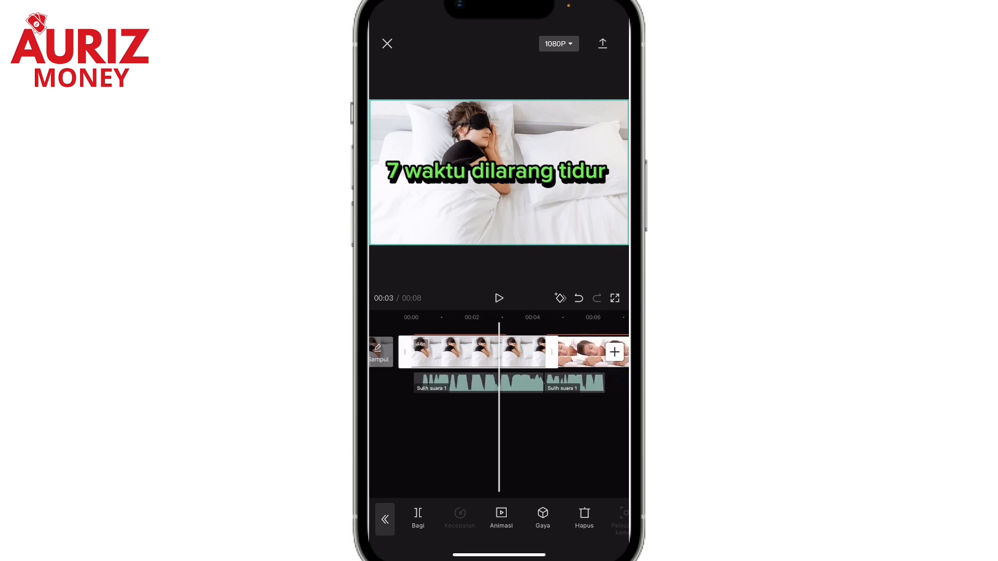
{"action": "mouse_move", "coordinate": [478, 432]}
{"action": "left_mouse_down"}
{"action": "mouse_move", "coordinate": [567, 431]}
{"action": "mouse_move", "coordinate": [491, 431]}
{"action": "left_mouse_up"}
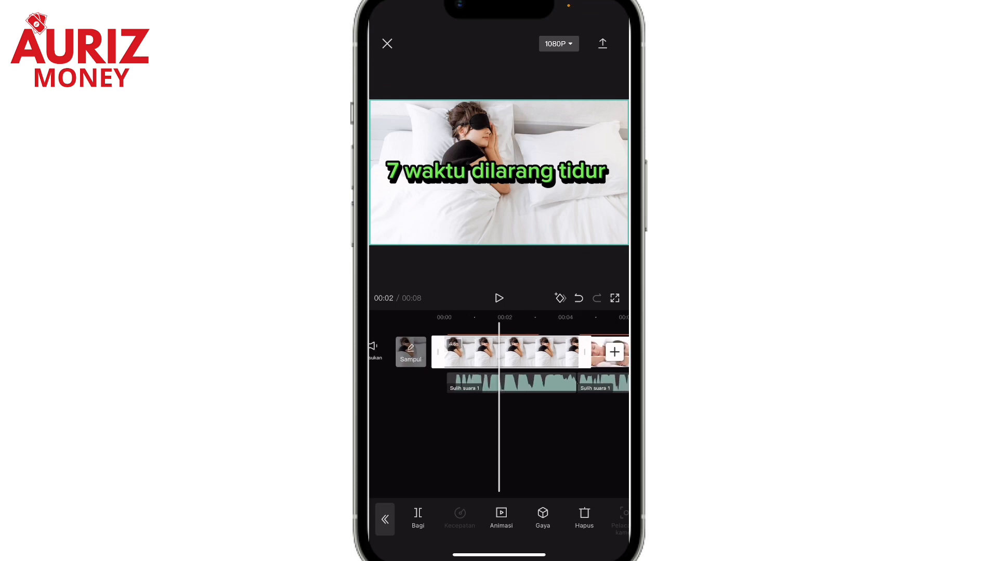
Generate automatic captions in Bahasa Indonesia using the voice-over as the sound source
{"action": "left_click", "coordinate": [385, 519]}
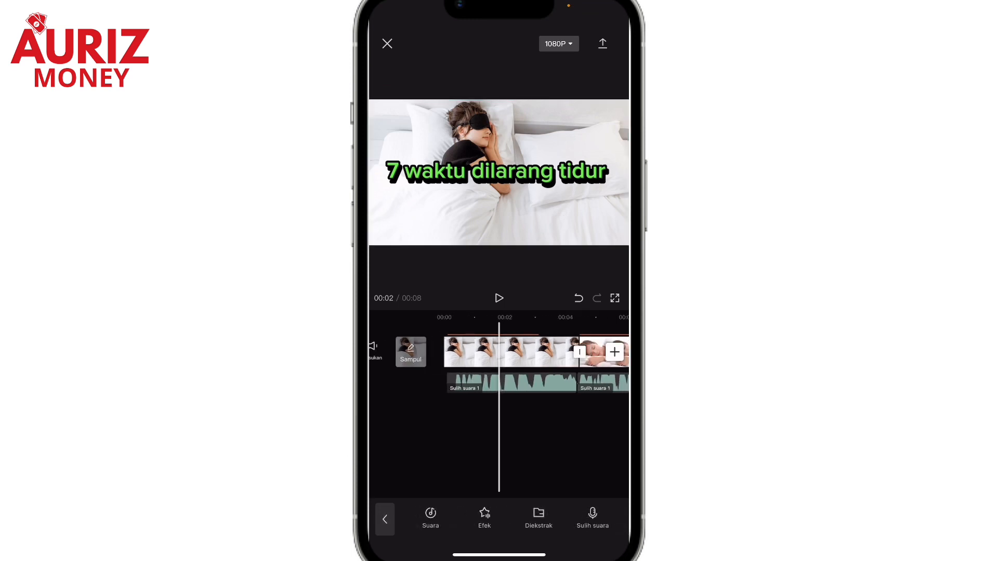
{"action": "left_click", "coordinate": [384, 519]}
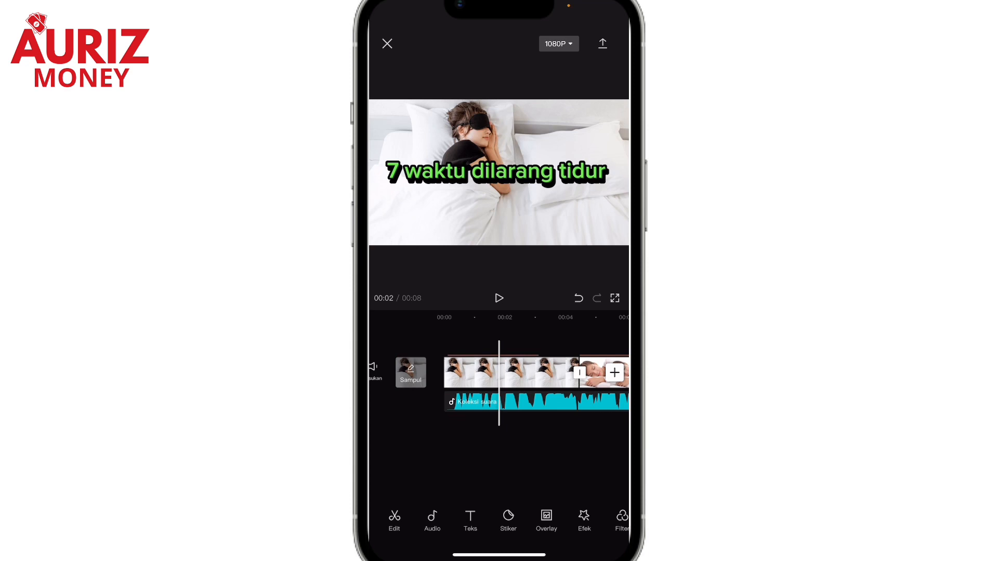
{"action": "left_click", "coordinate": [470, 520]}
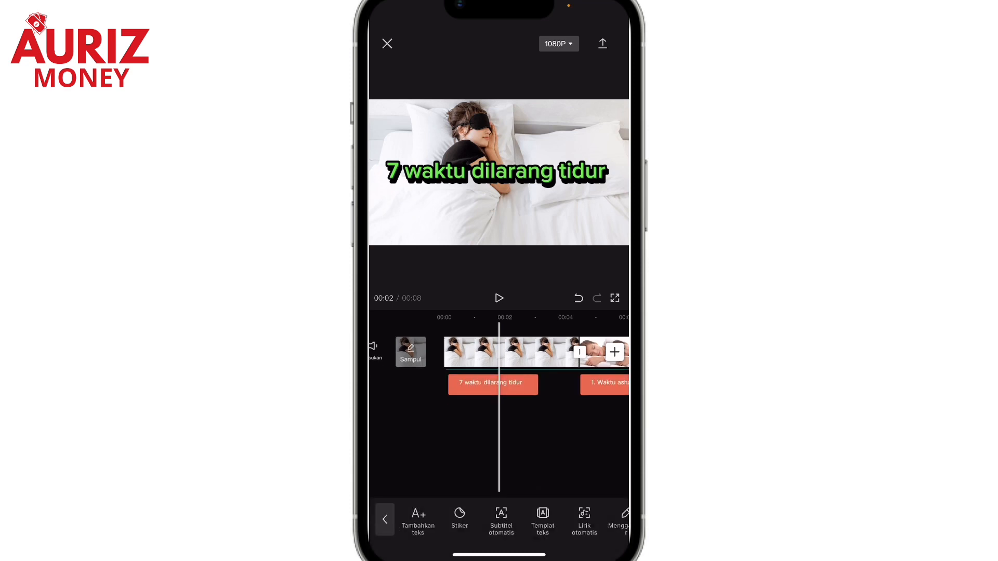
{"action": "left_click", "coordinate": [501, 520]}
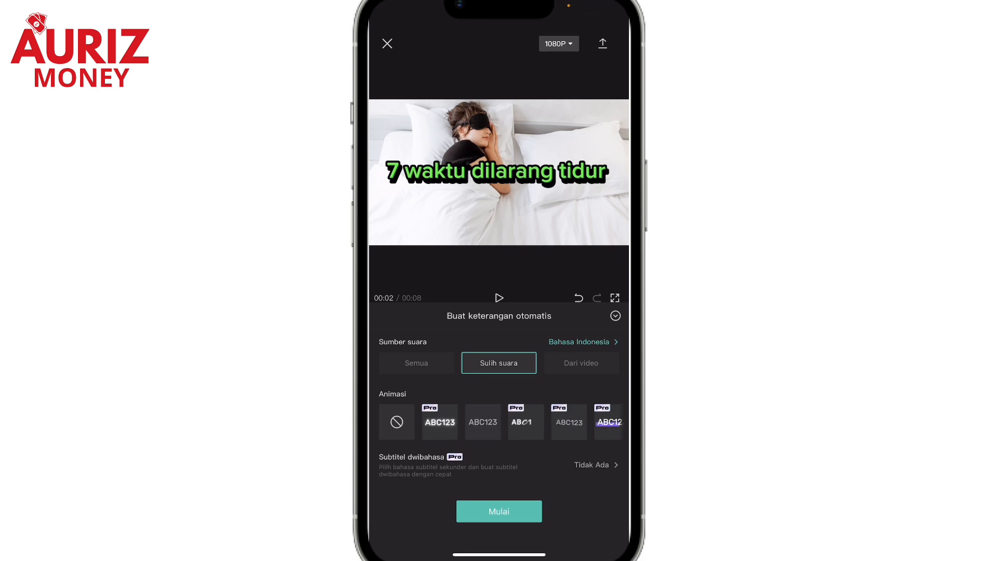
{"action": "left_click", "coordinate": [499, 512]}
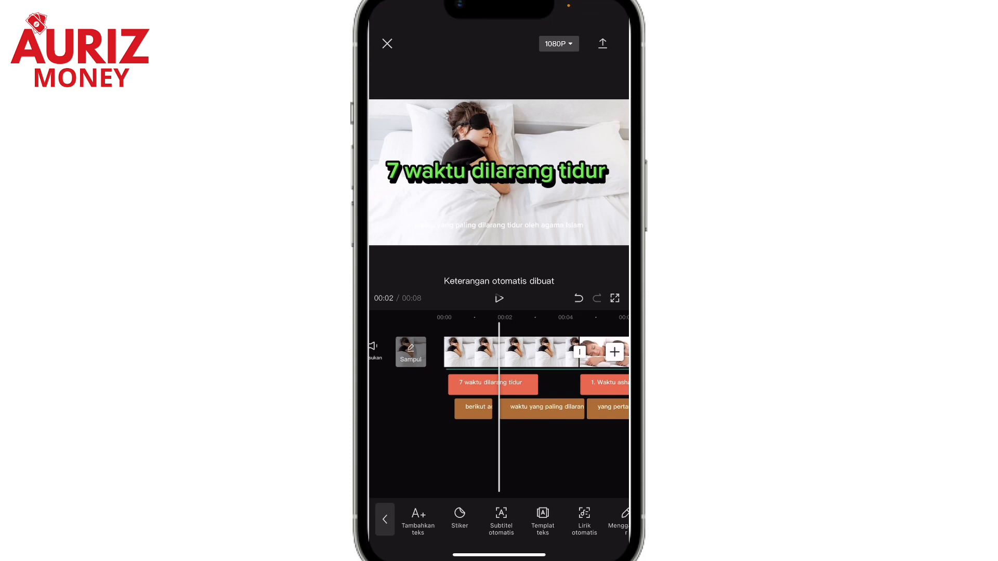
Apply the black text with white outline style to all automatic captions, and check the caption on the second photo clip
{"action": "left_click_drag", "start_coordinate": [467, 452], "coordinate": [434, 453]}
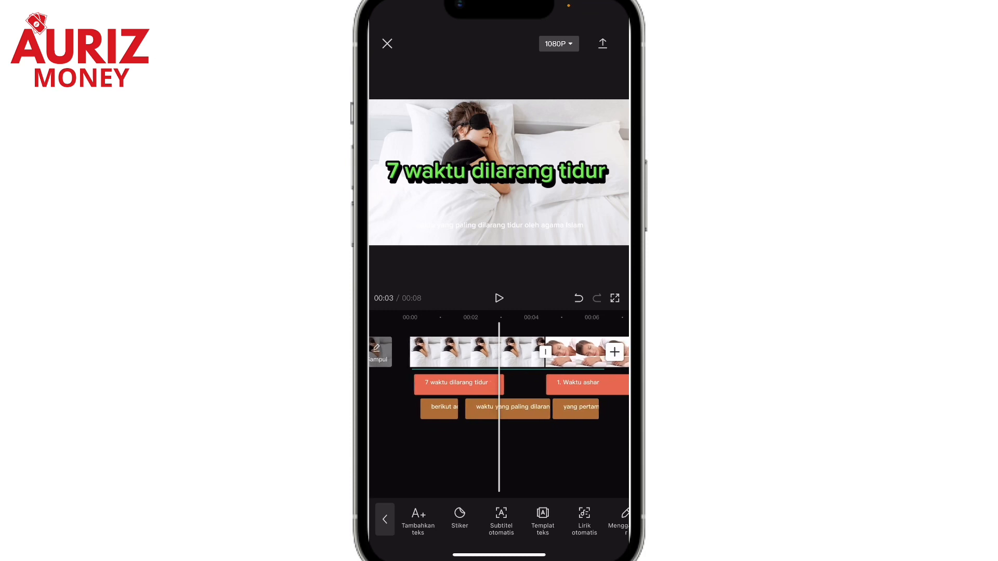
{"action": "left_click", "coordinate": [508, 409]}
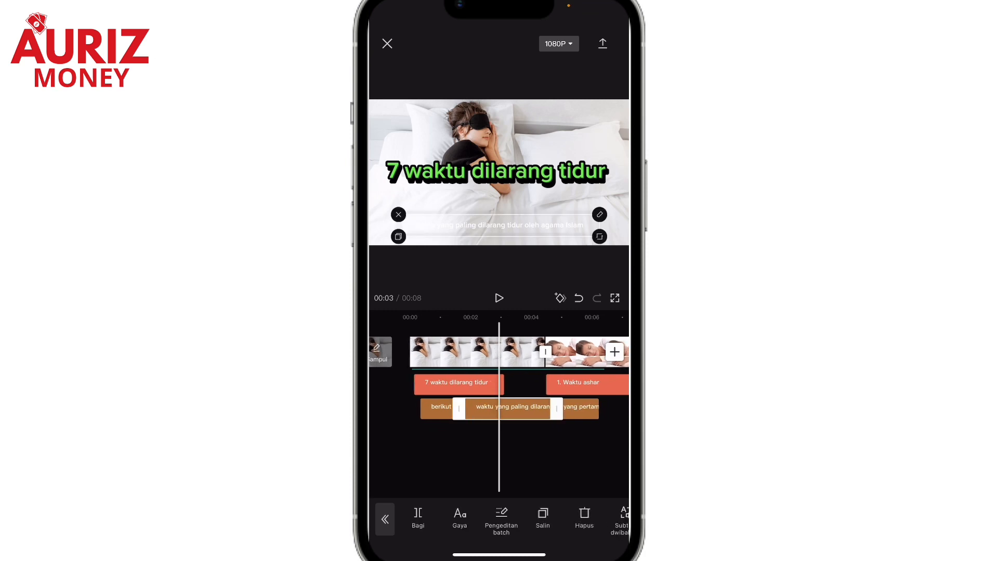
{"action": "left_click", "coordinate": [459, 518]}
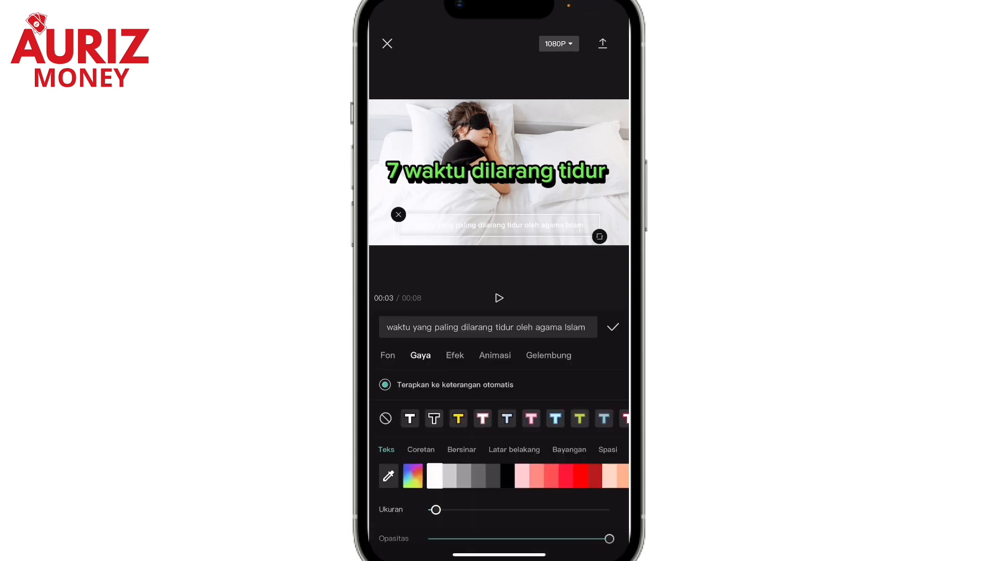
{"action": "left_click", "coordinate": [434, 419]}
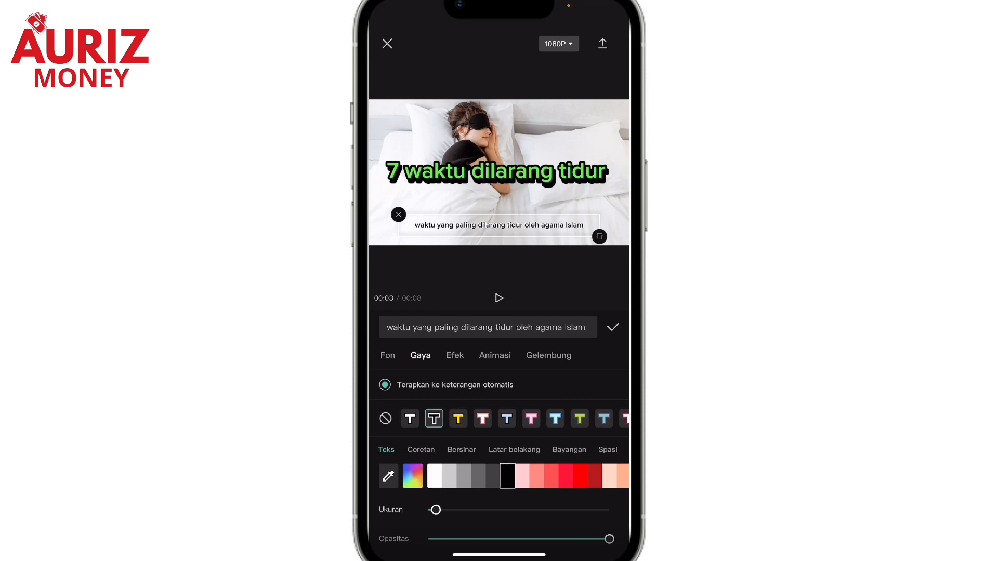
{"action": "left_click", "coordinate": [613, 327]}
{"action": "left_click", "coordinate": [499, 457]}
{"action": "left_click_drag", "start_coordinate": [457, 452], "coordinate": [382, 452]}
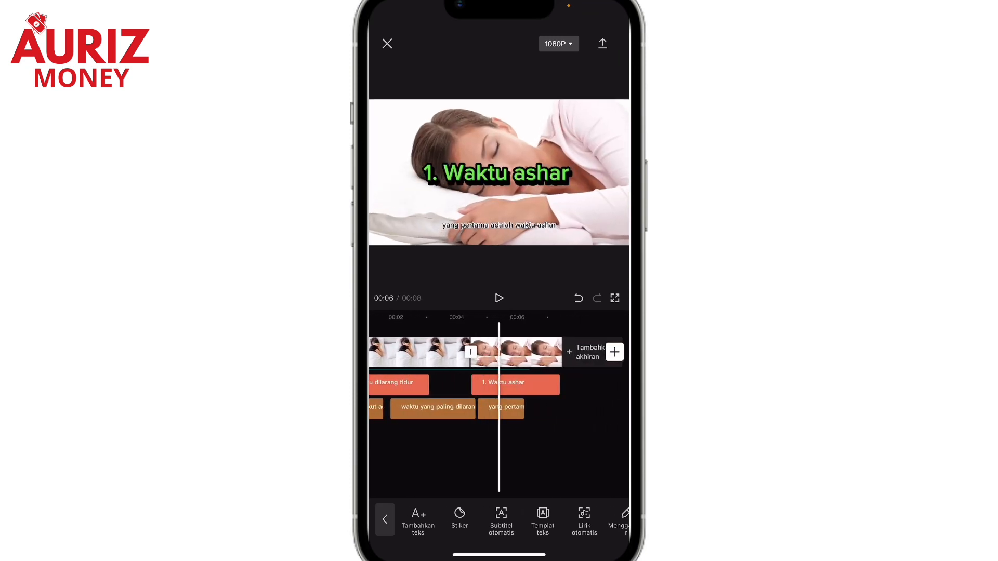